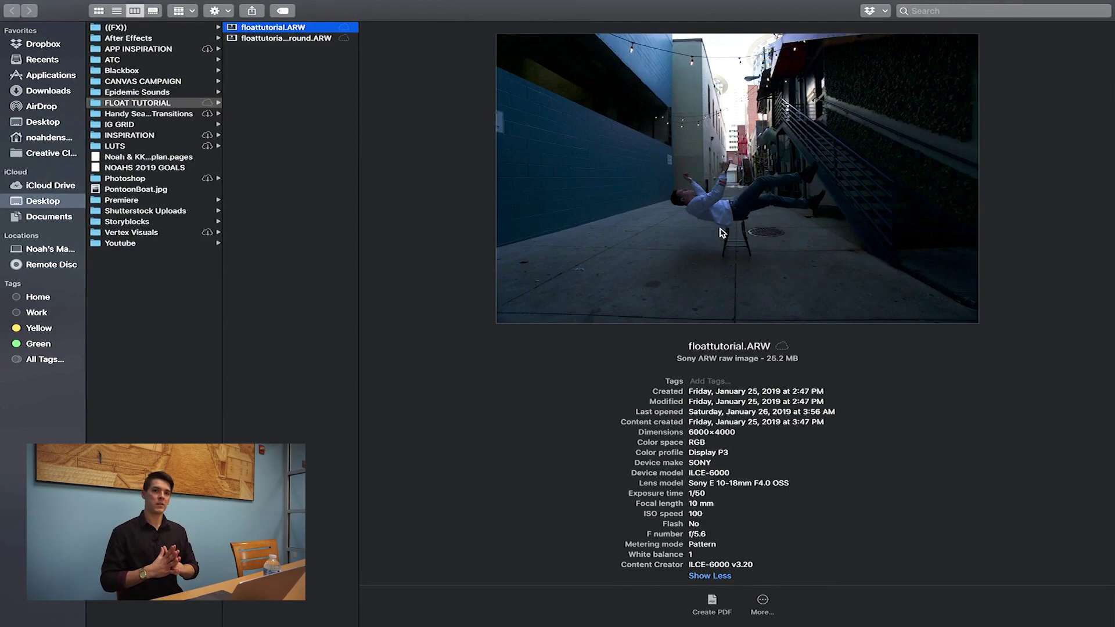
# - Preview floattutorialbackground.ARW and floattutorial.ARW in the FLOAT TUTORIAL folder and close the folder window
pyautogui.press('Down')
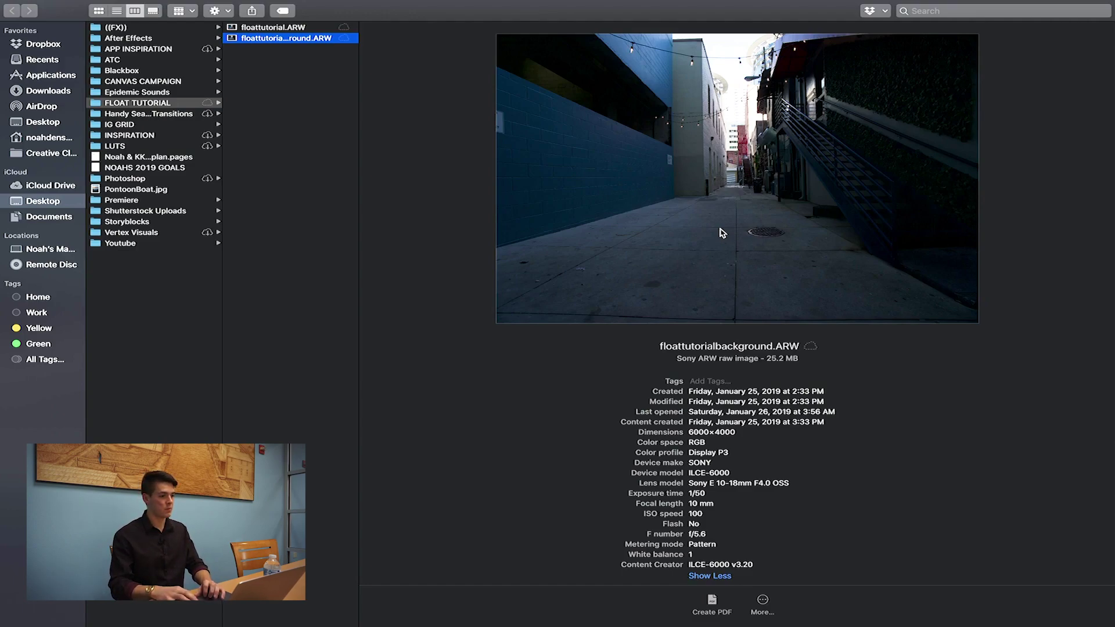
pyautogui.press('Up')
pyautogui.moveTo(58, 2)
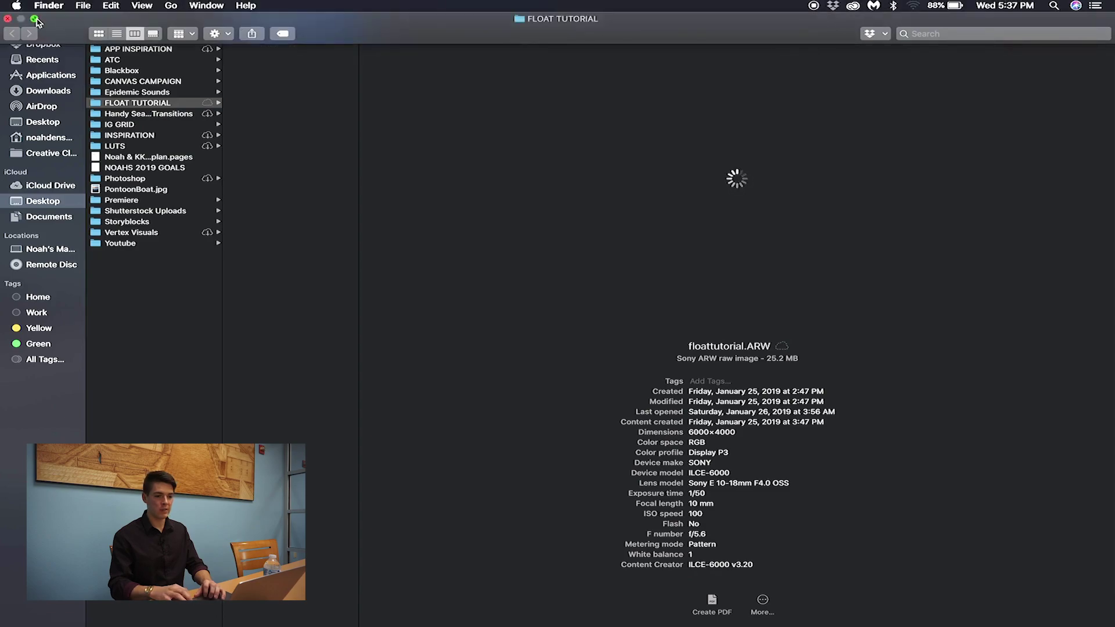
pyautogui.click(8, 19)
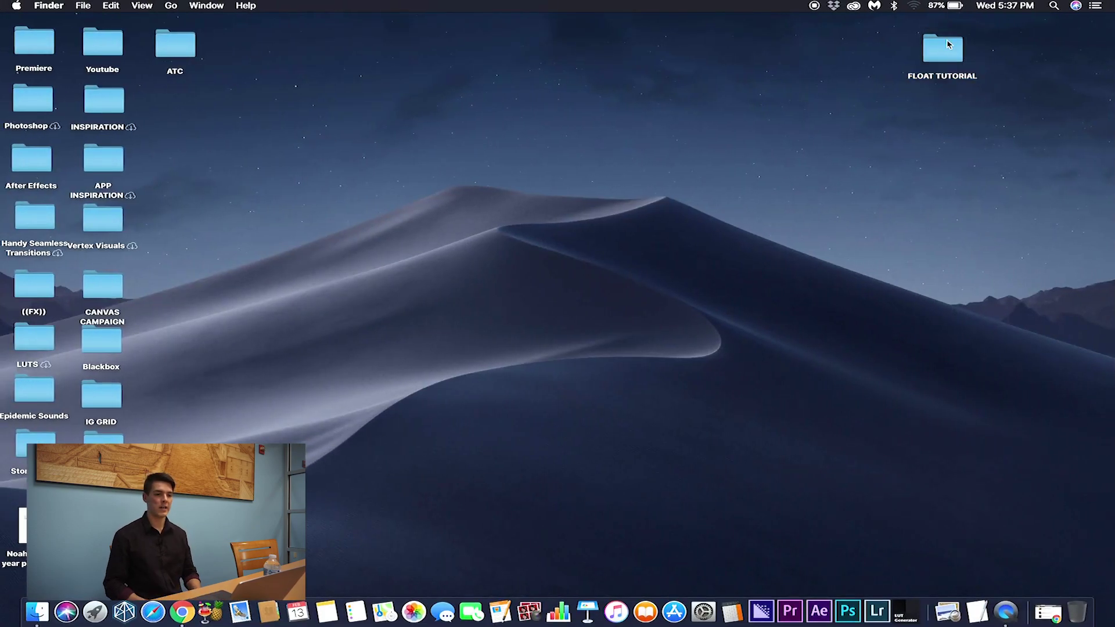
# - Open the FLOAT TUTORIAL desktop folder in Lightroom and import both of its raw photos into the catalog
pyautogui.moveTo(946, 45); pyautogui.dragTo(877, 609)
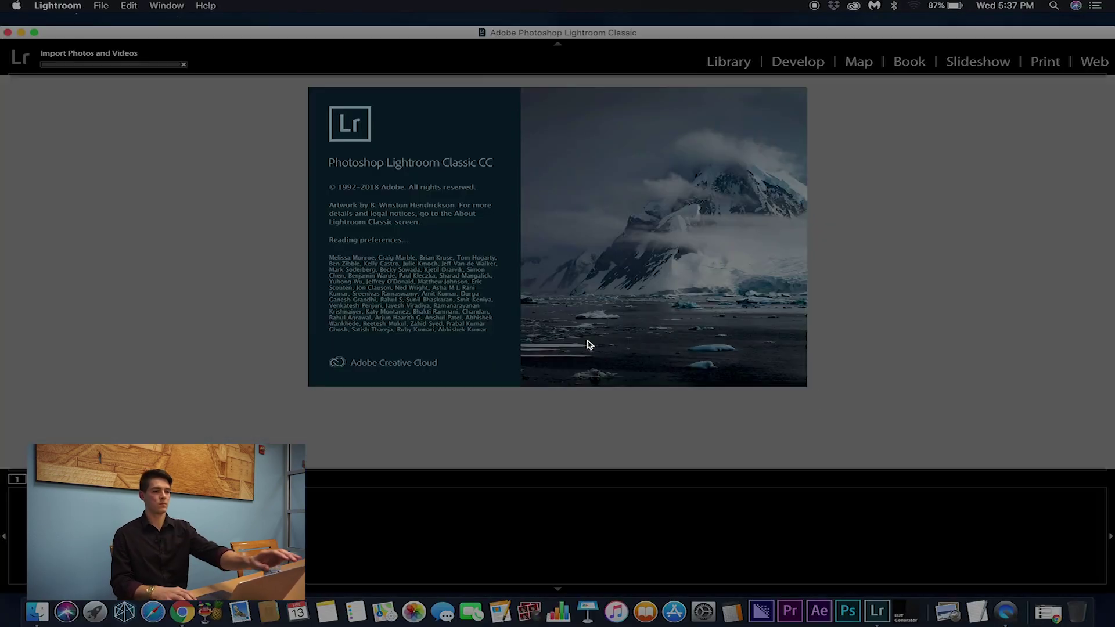
pyautogui.press('XF86MonBrightnessUp')
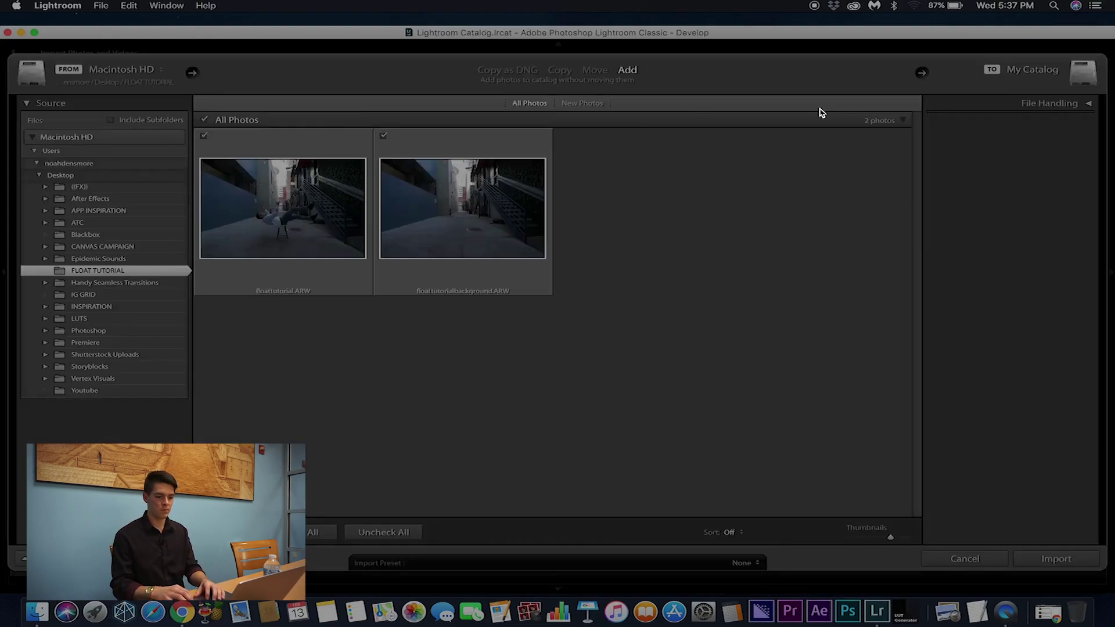
pyautogui.press('XF86MonBrightnessUp')
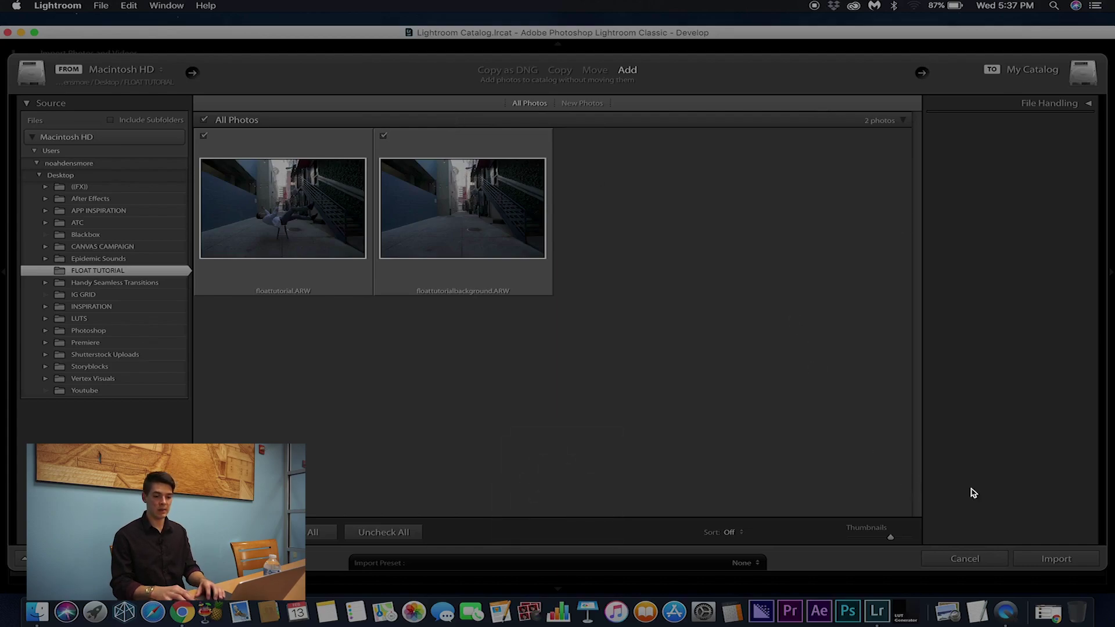
pyautogui.click(1052, 563)
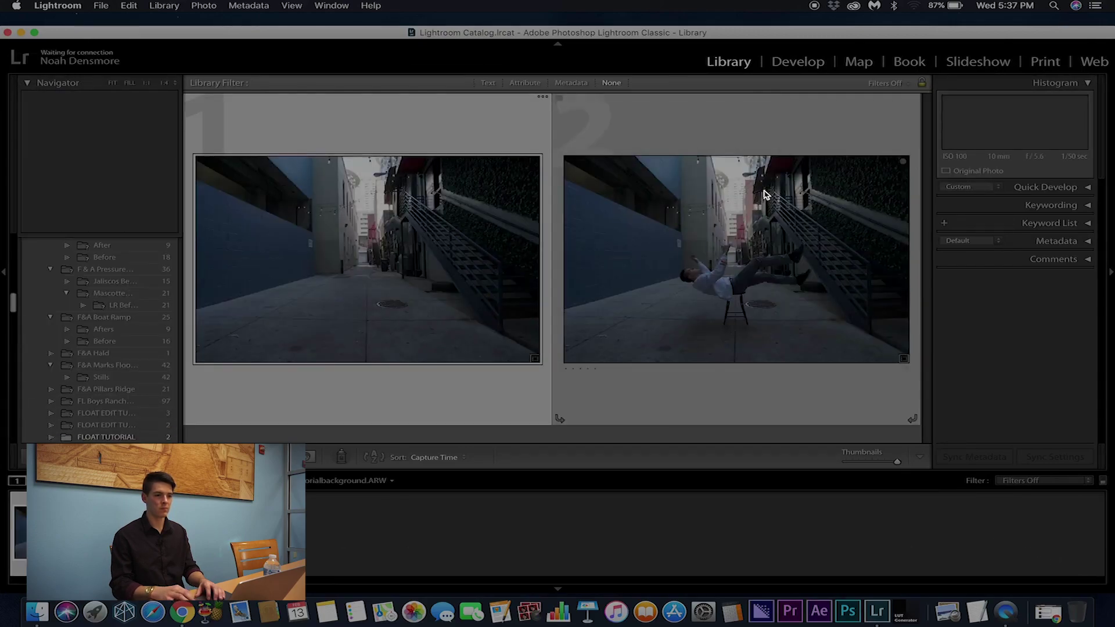
# - Open the photo of the man on the stool for developing and set Temp to 7,257, Tint to +19 and Exposure to +1.30
pyautogui.click(797, 63)
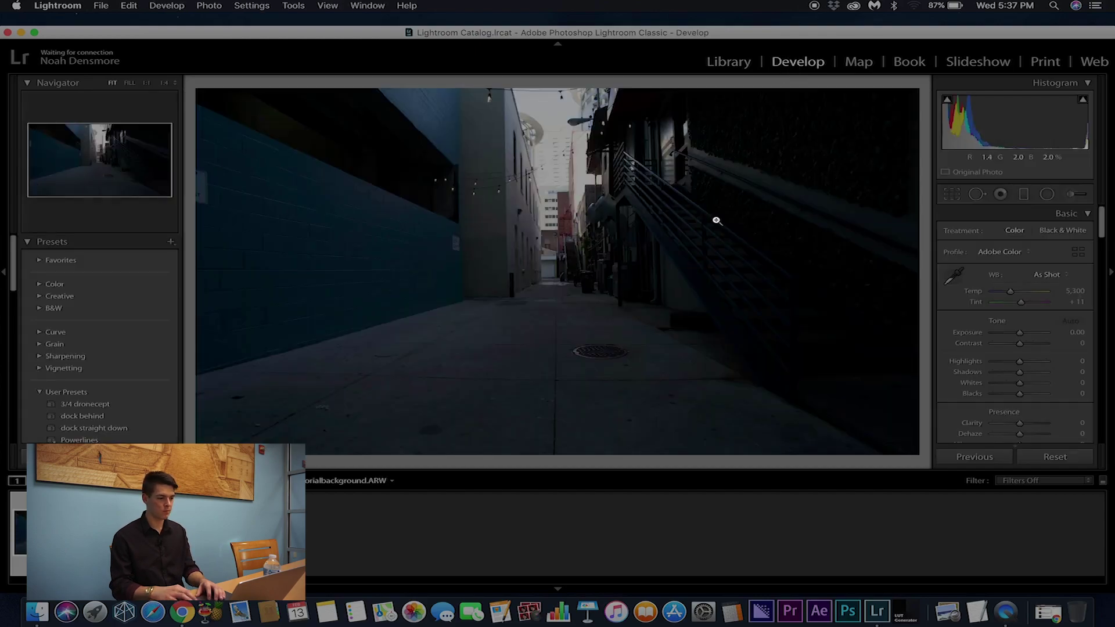
pyautogui.press('Right')
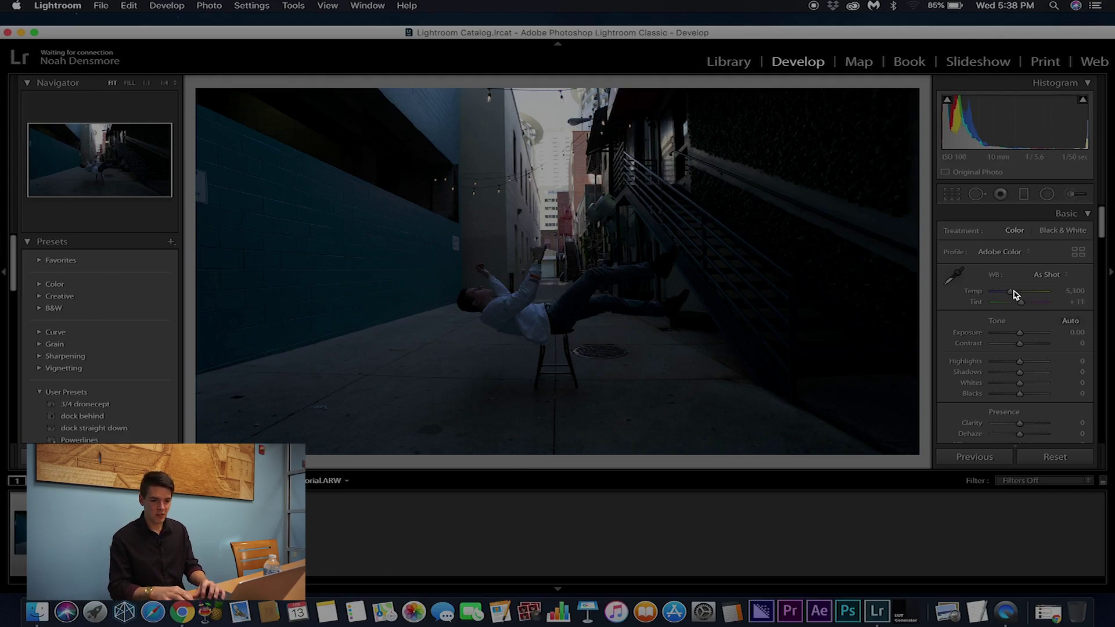
pyautogui.moveTo(1009, 291); pyautogui.dragTo(1022, 295)
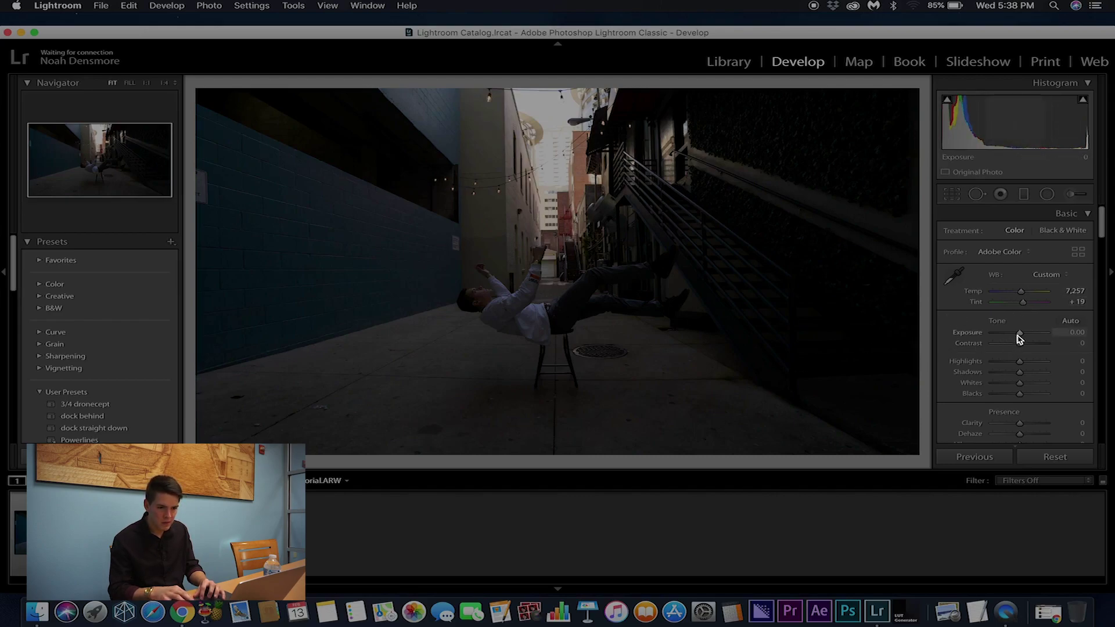
pyautogui.moveTo(1017, 339); pyautogui.dragTo(1024, 339)
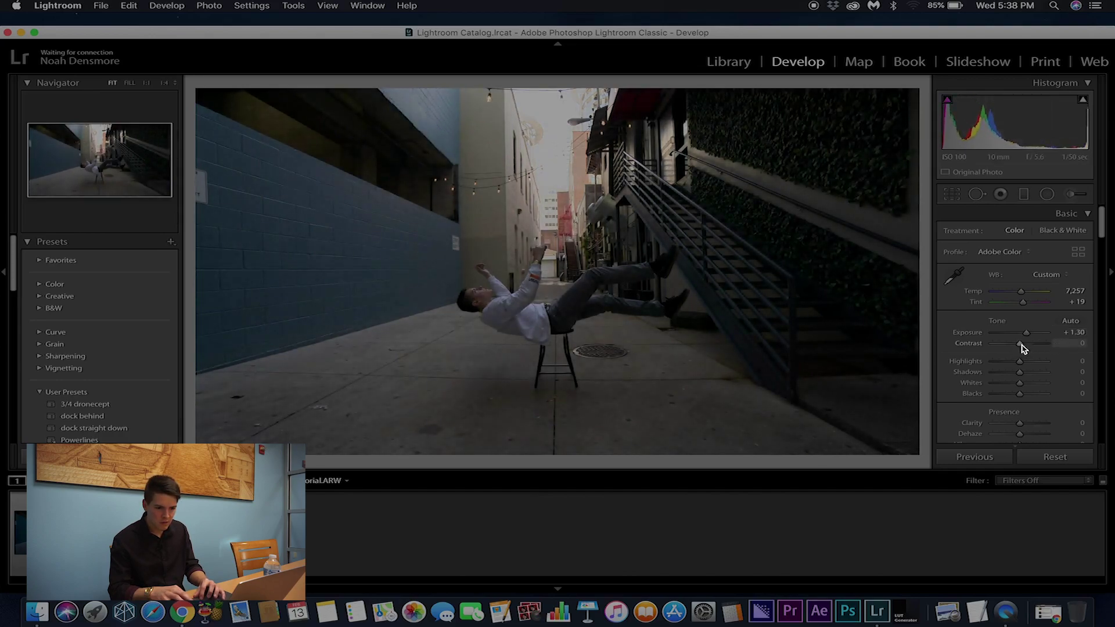
# - Set Contrast to +7, Highlights to -18, Shadows to +31, Whites to +23, Clarity to +22, Vibrance to +7 and Saturation to +5
pyautogui.moveTo(1023, 349); pyautogui.dragTo(1026, 388)
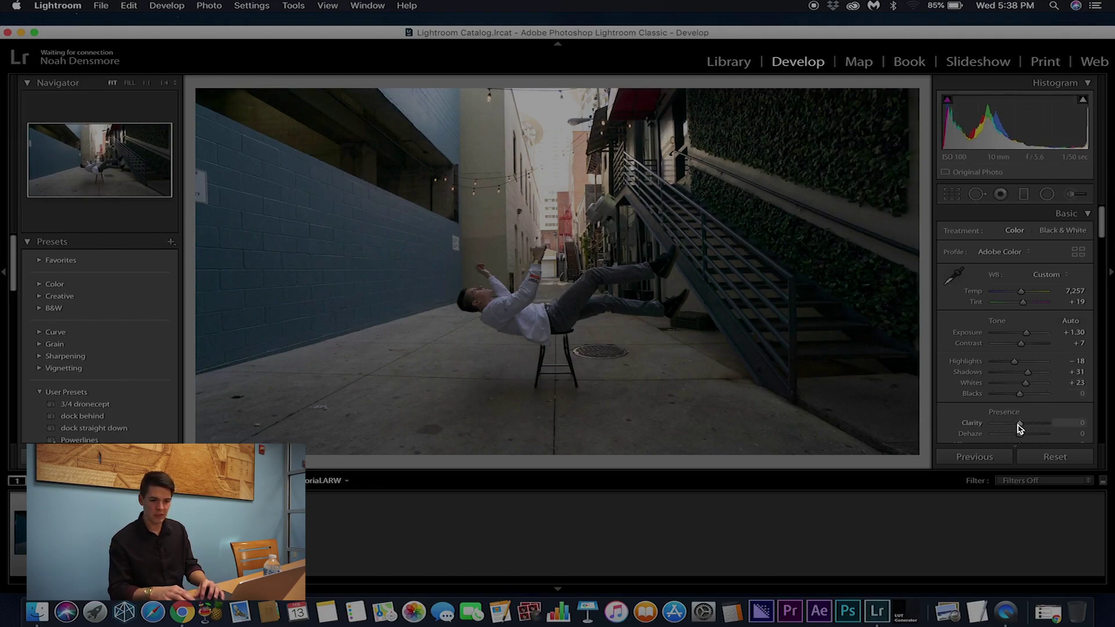
pyautogui.moveTo(1020, 428); pyautogui.dragTo(1022, 429)
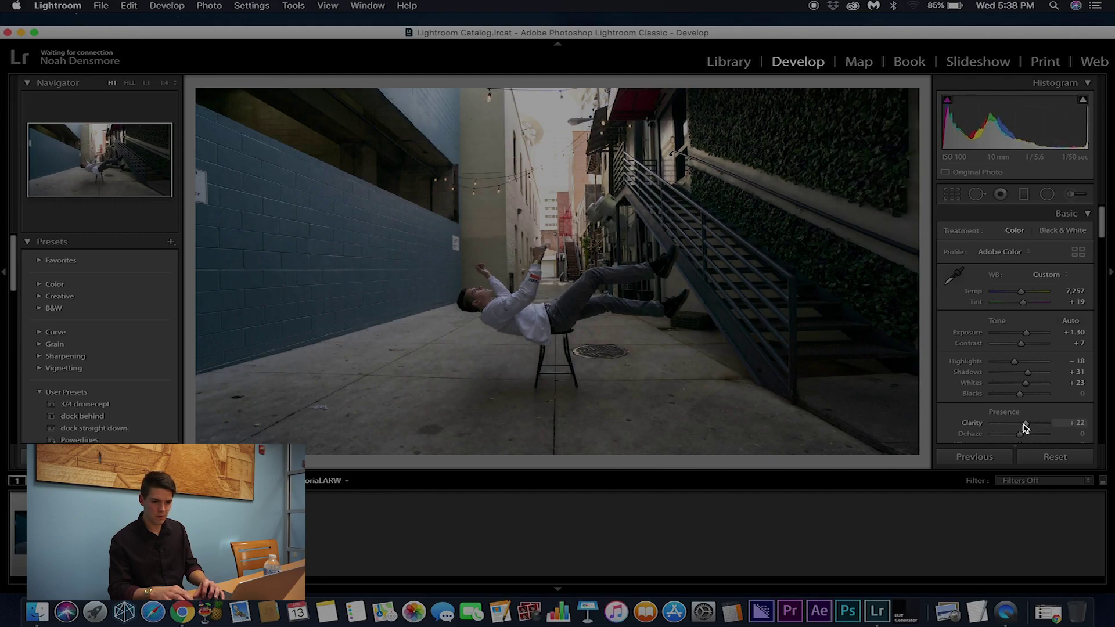
pyautogui.scroll(-3, 960, 423)
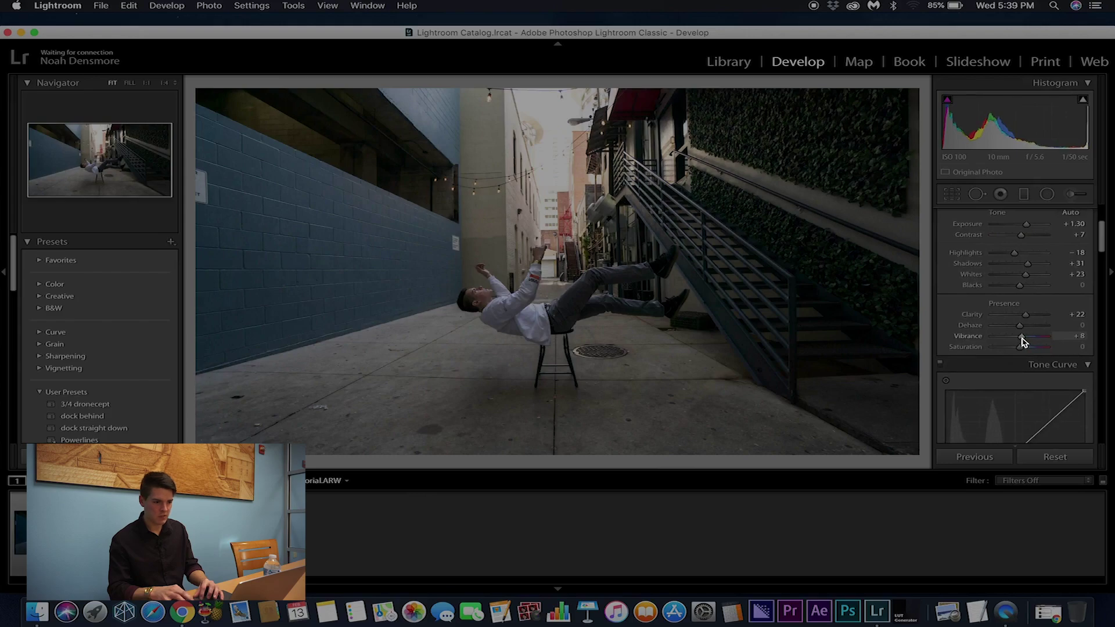
pyautogui.moveTo(1020, 340); pyautogui.dragTo(1018, 346)
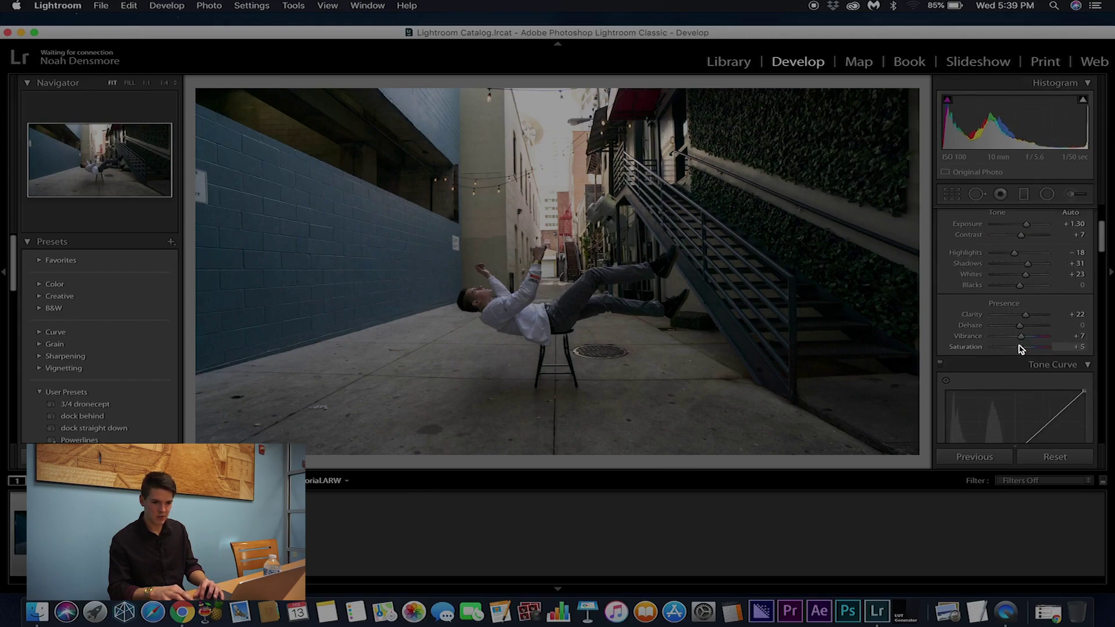
# - Shift the color hues to Red -18, Orange -28, Yellow -19 and Green -1
pyautogui.scroll(-5, 941, 323)
pyautogui.scroll(-5, 940, 324)
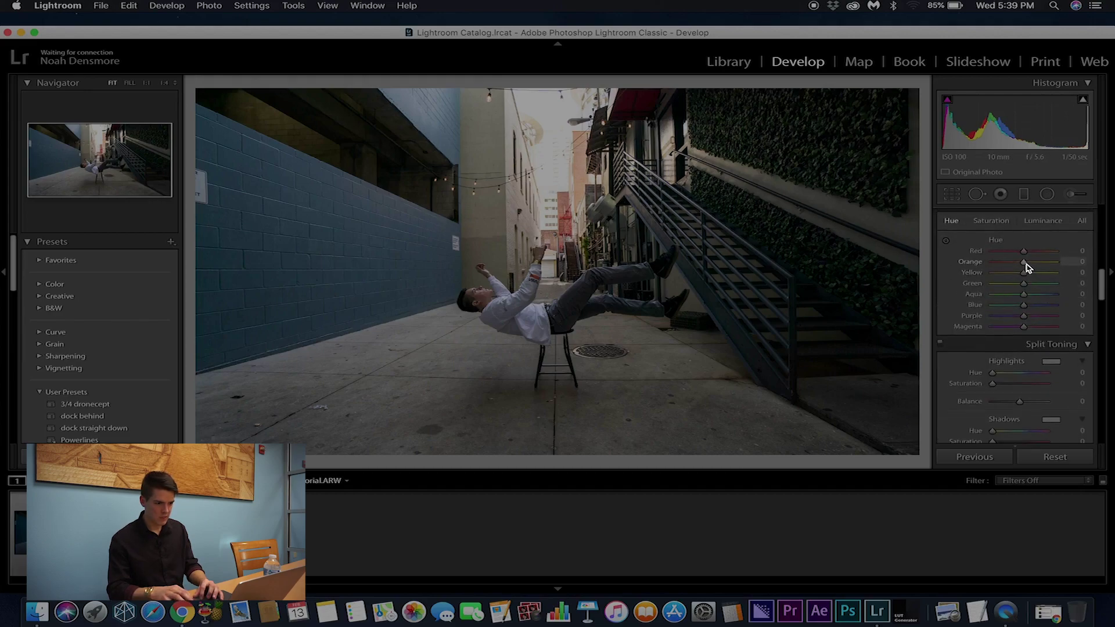
pyautogui.moveTo(1025, 267); pyautogui.dragTo(1023, 294)
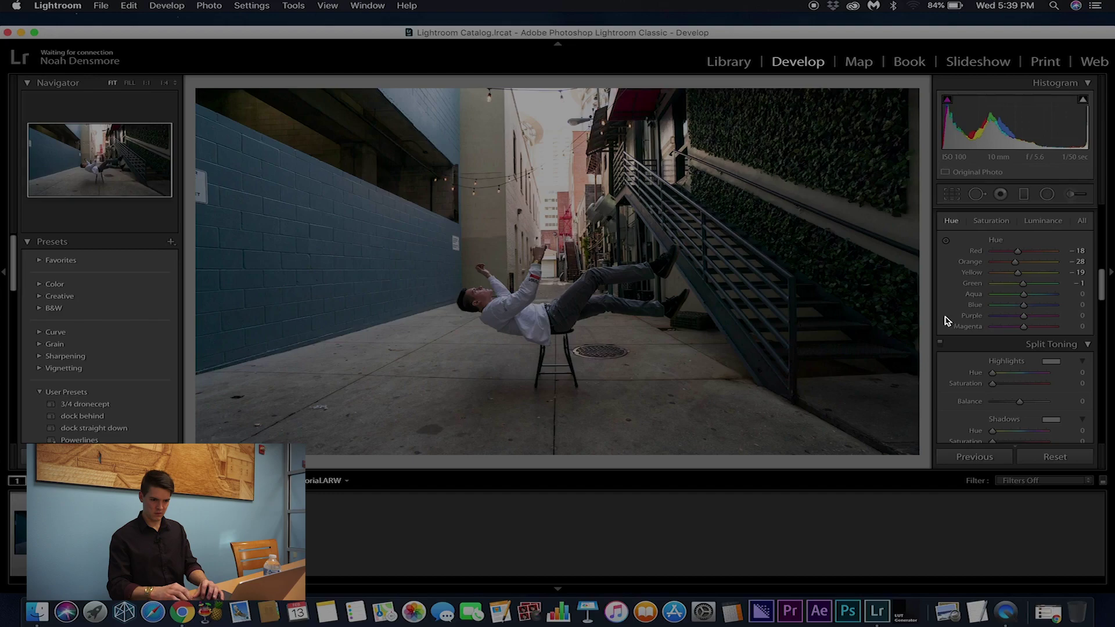
# - Turn on chromatic aberration removal and lens profile corrections for the stool photo
pyautogui.scroll(-5, 945, 320)
pyautogui.scroll(-10, 945, 319)
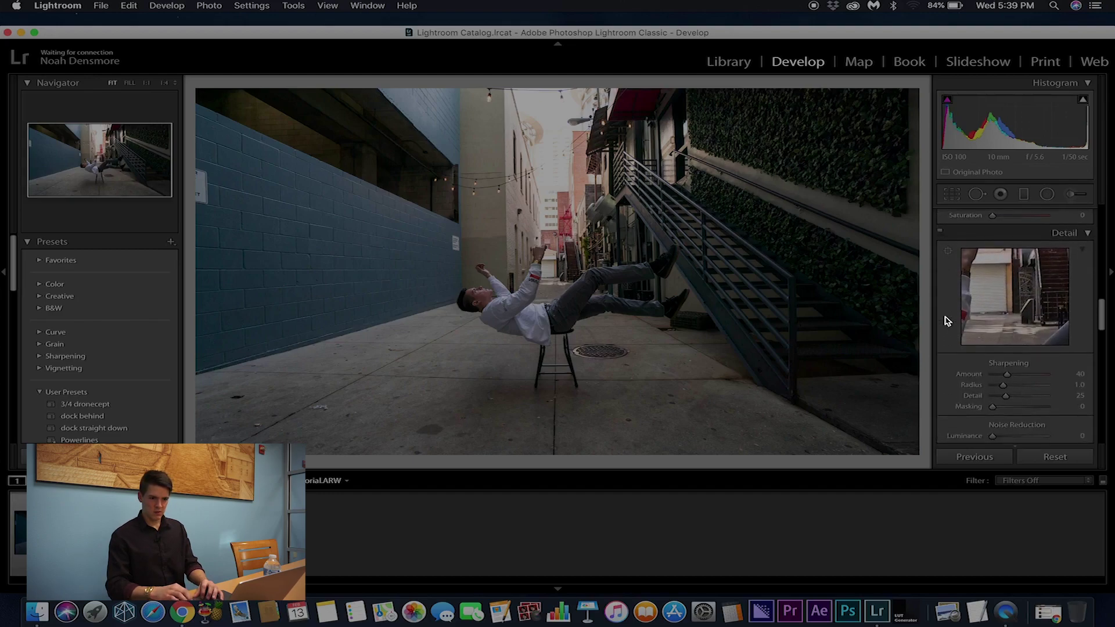
pyautogui.scroll(-3, 946, 320)
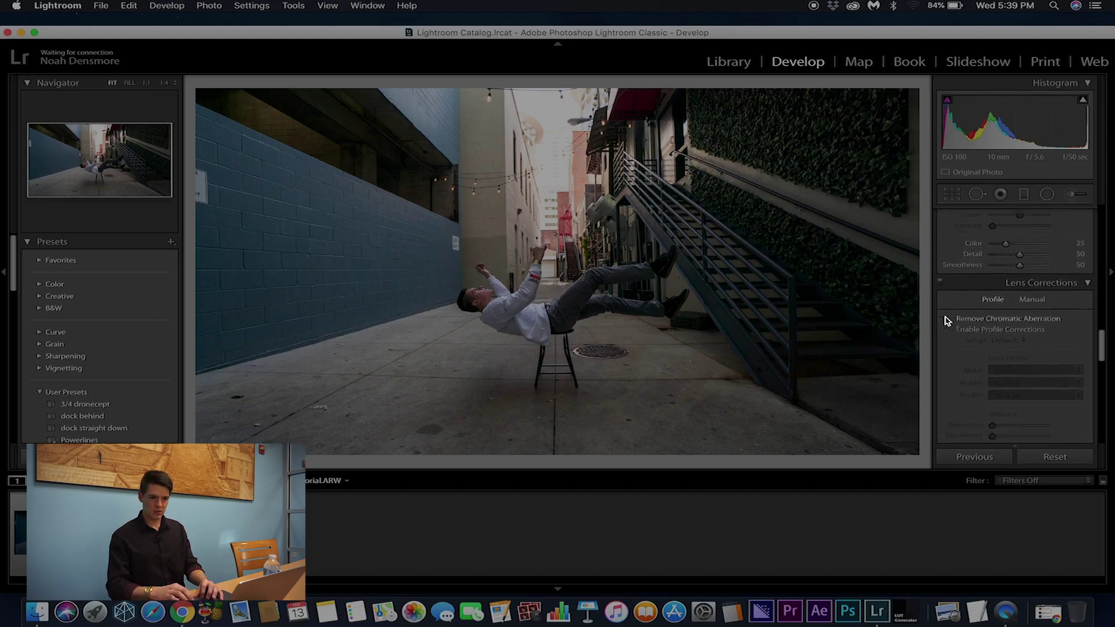
pyautogui.click(948, 302)
pyautogui.click(948, 313)
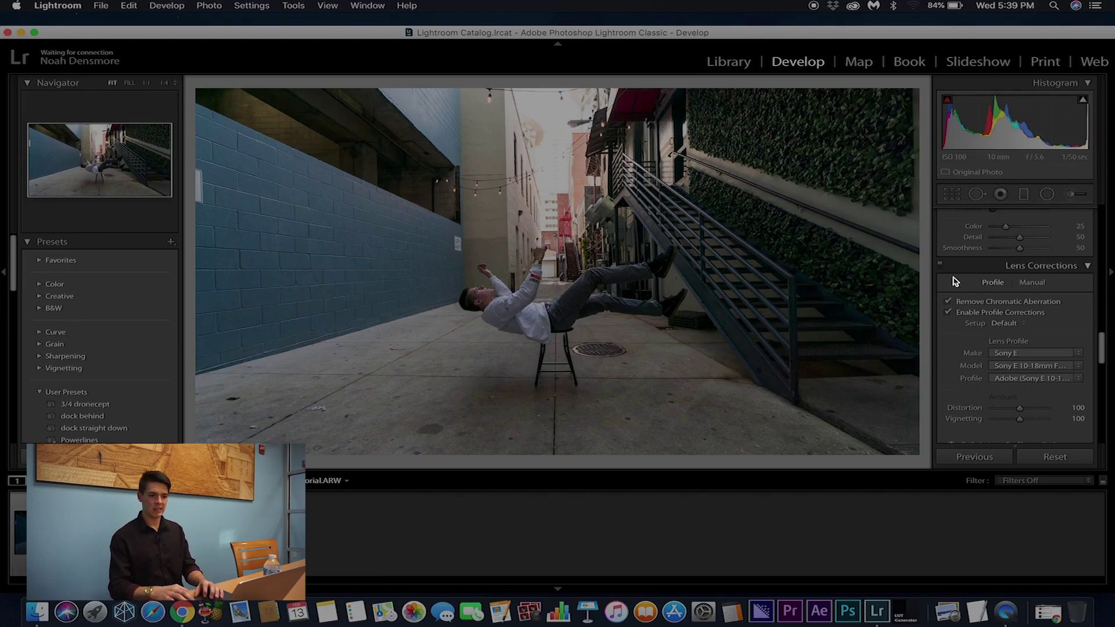
# - Straighten the stool photo's perspective with the Auto Upright transform
pyautogui.scroll(-2, 949, 380)
pyautogui.scroll(-10, 948, 381)
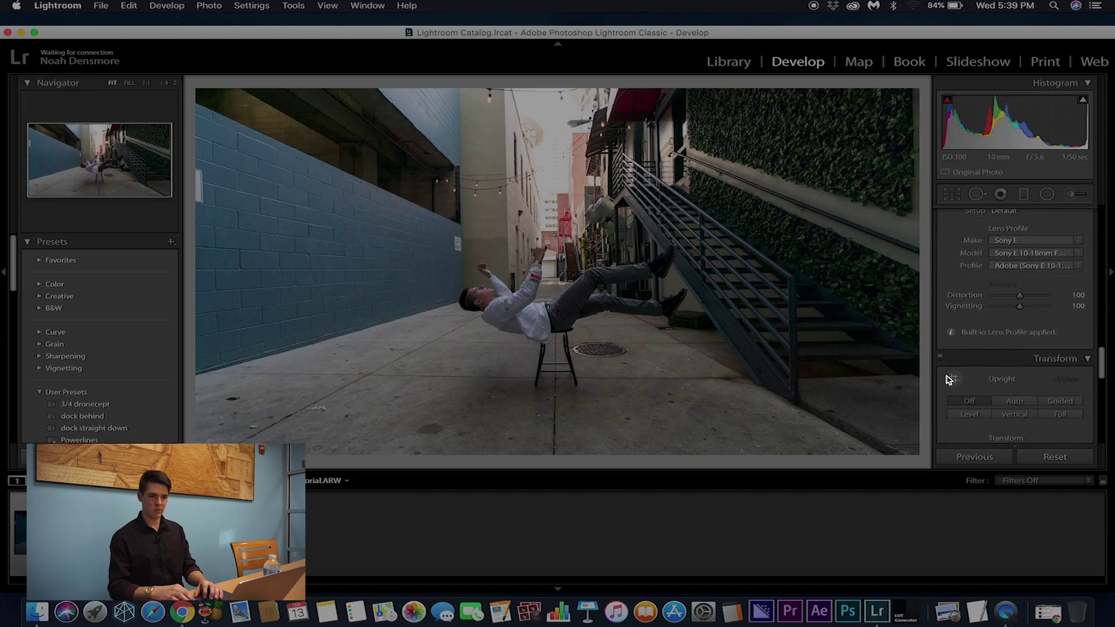
pyautogui.scroll(5, 947, 380)
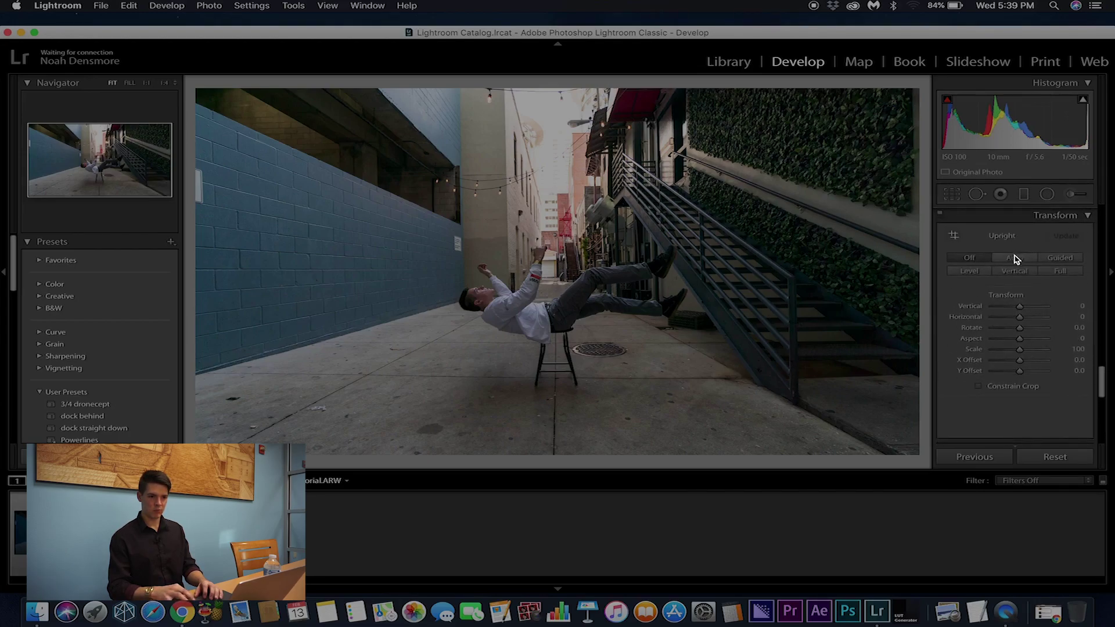
pyautogui.click(1013, 258)
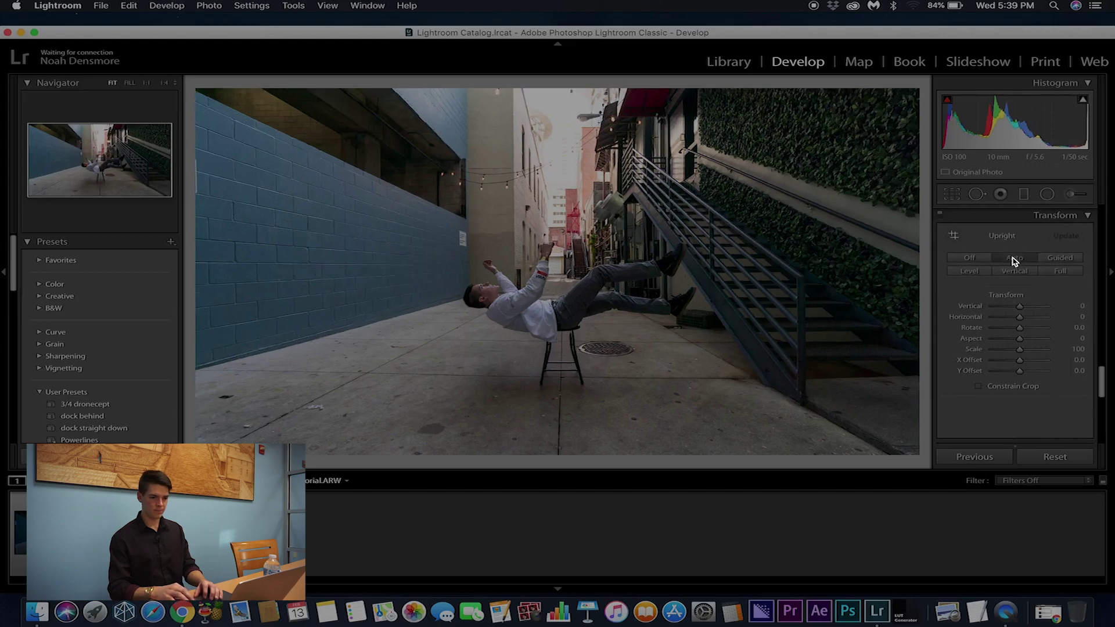
# - Copy all of the stool photo's develop settings except Spot Removal
pyautogui.scroll(-5, 946, 374)
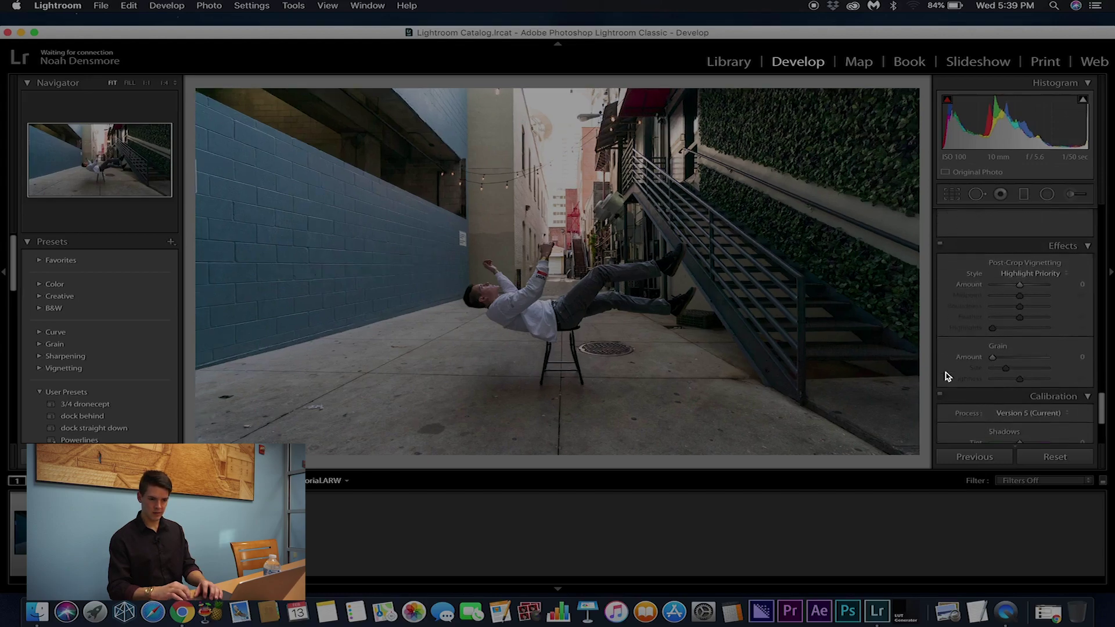
pyautogui.scroll(15, 948, 376)
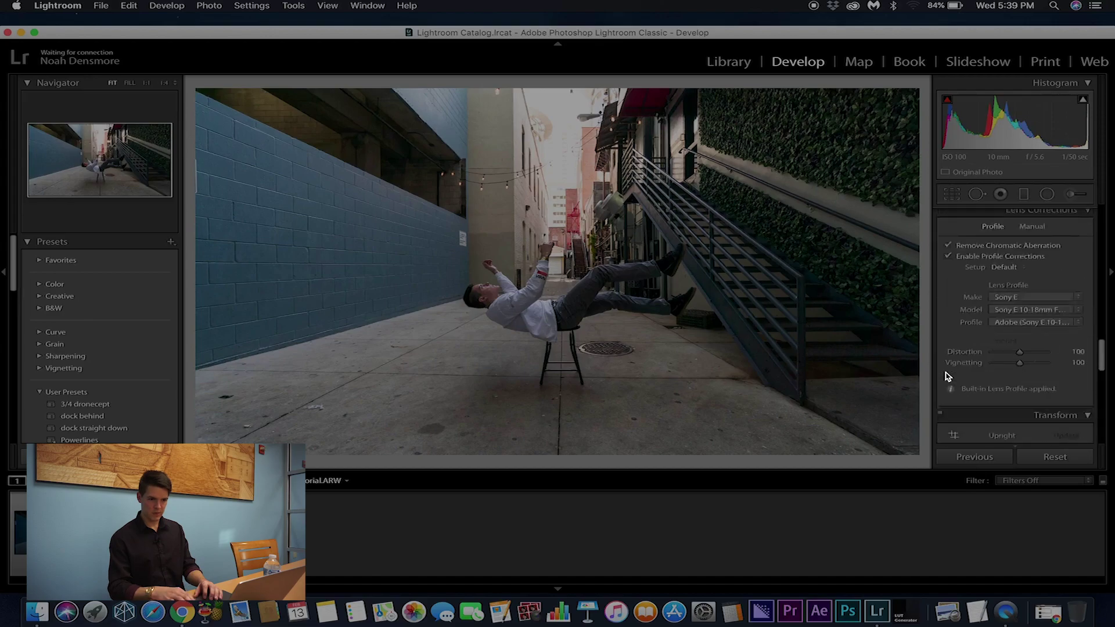
pyautogui.scroll(2, 948, 376)
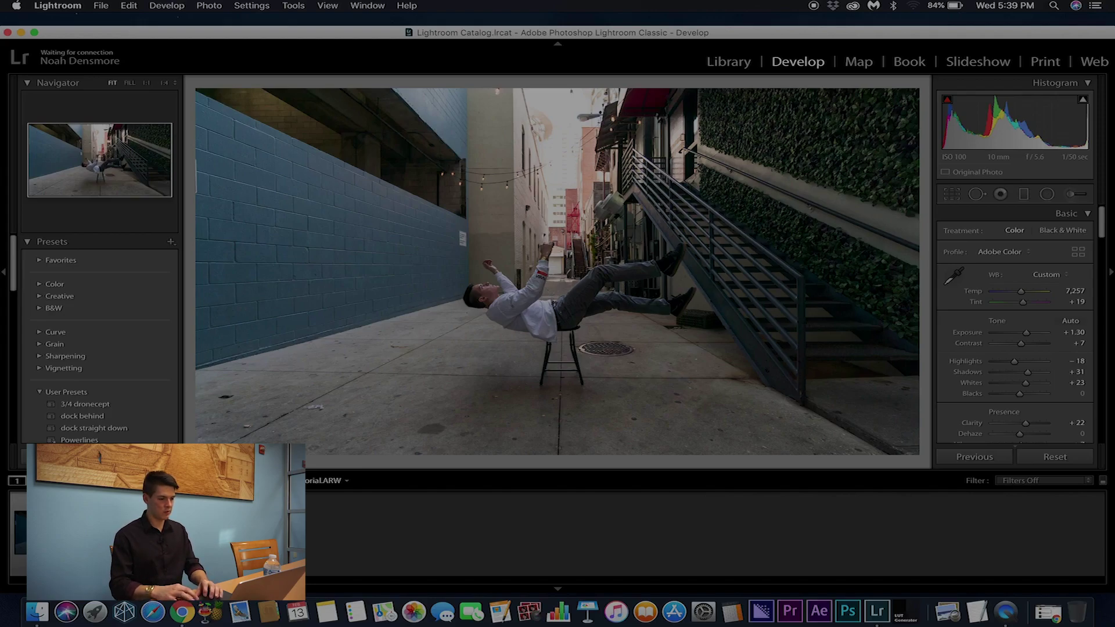
pyautogui.rightClick(133, 531)
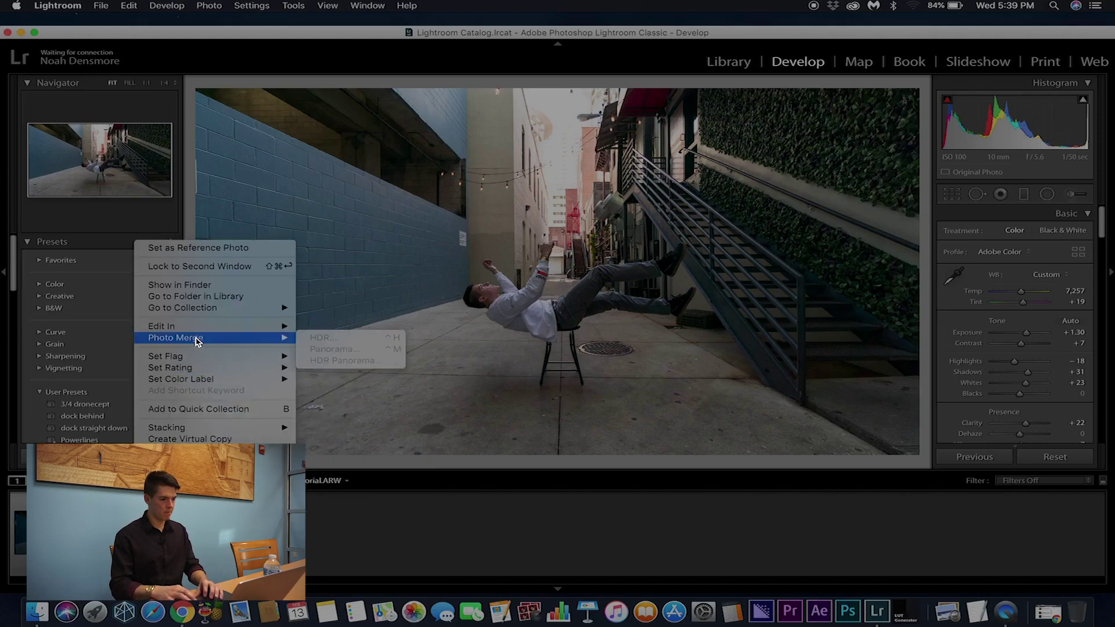
pyautogui.moveTo(192, 451)
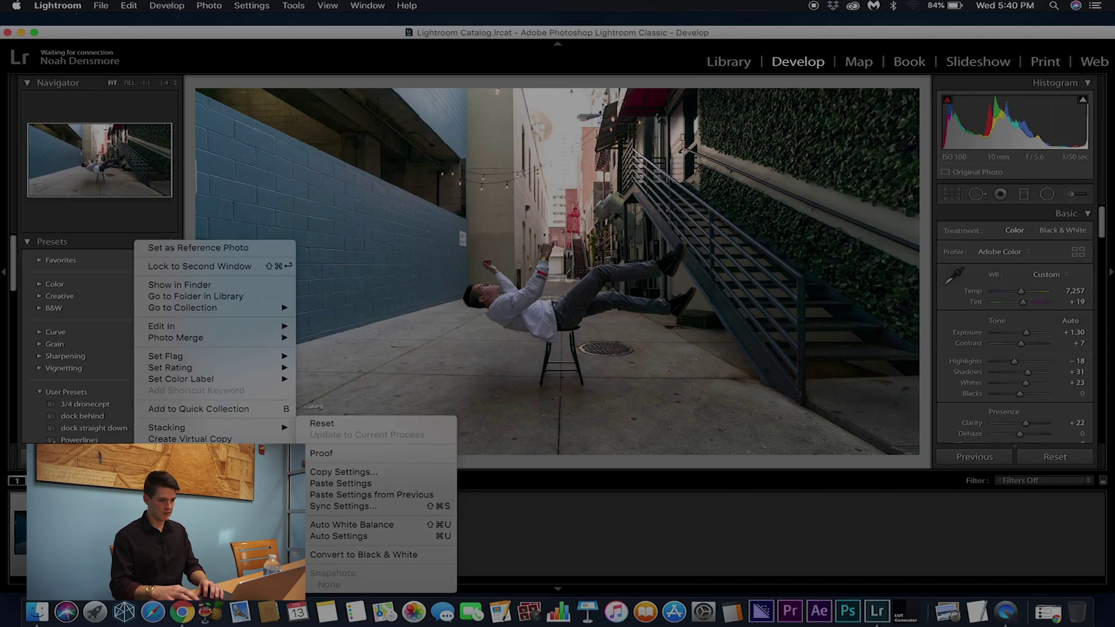
pyautogui.click(326, 470)
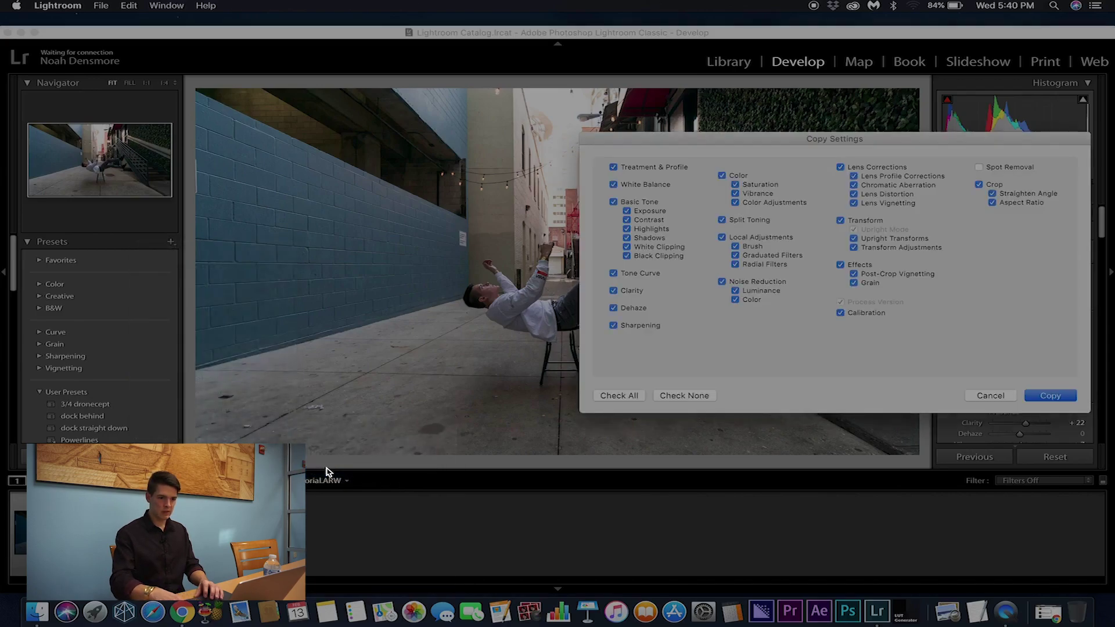
pyautogui.press('Return')
# - Paste the copied develop settings onto the empty alley photo, floattutorialbackground.ARW
pyautogui.press('Right')
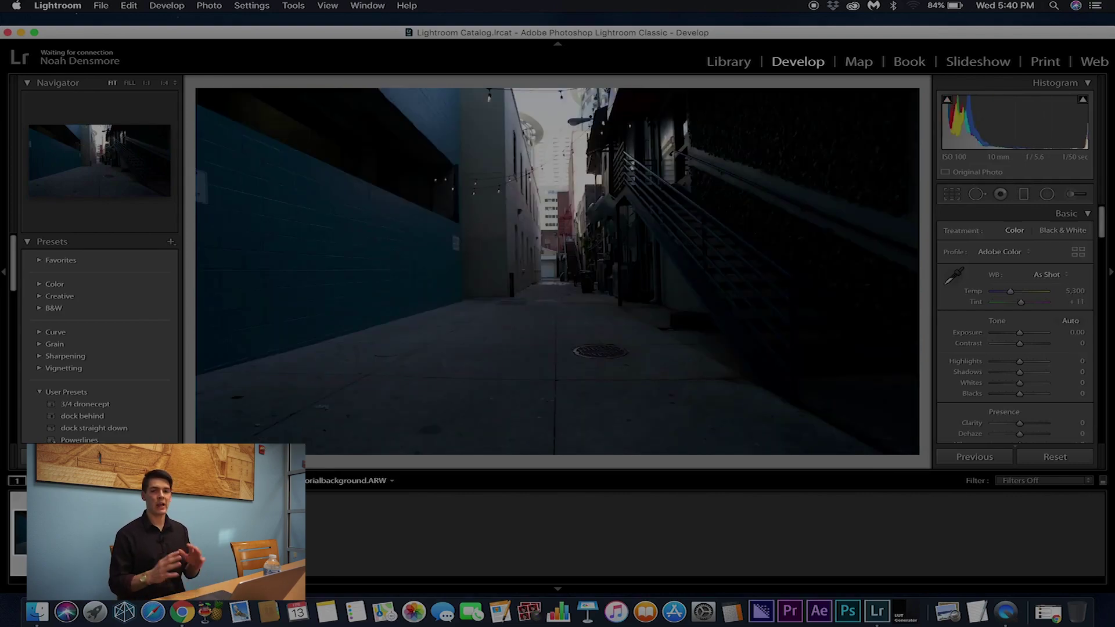
pyautogui.rightClick(80, 241)
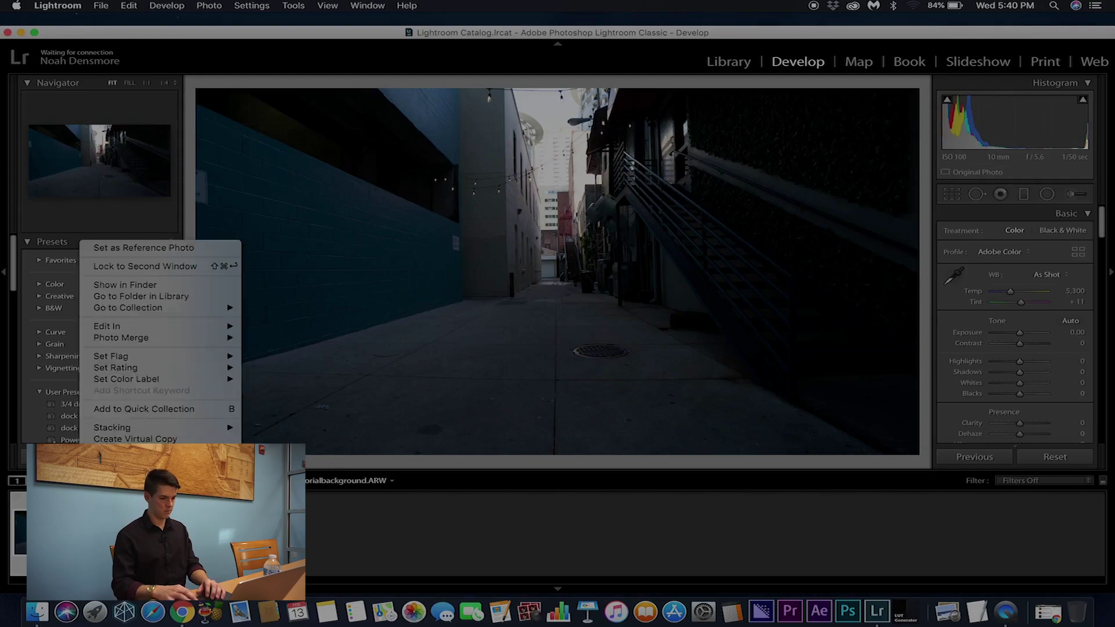
pyautogui.moveTo(174, 457)
pyautogui.click(306, 484)
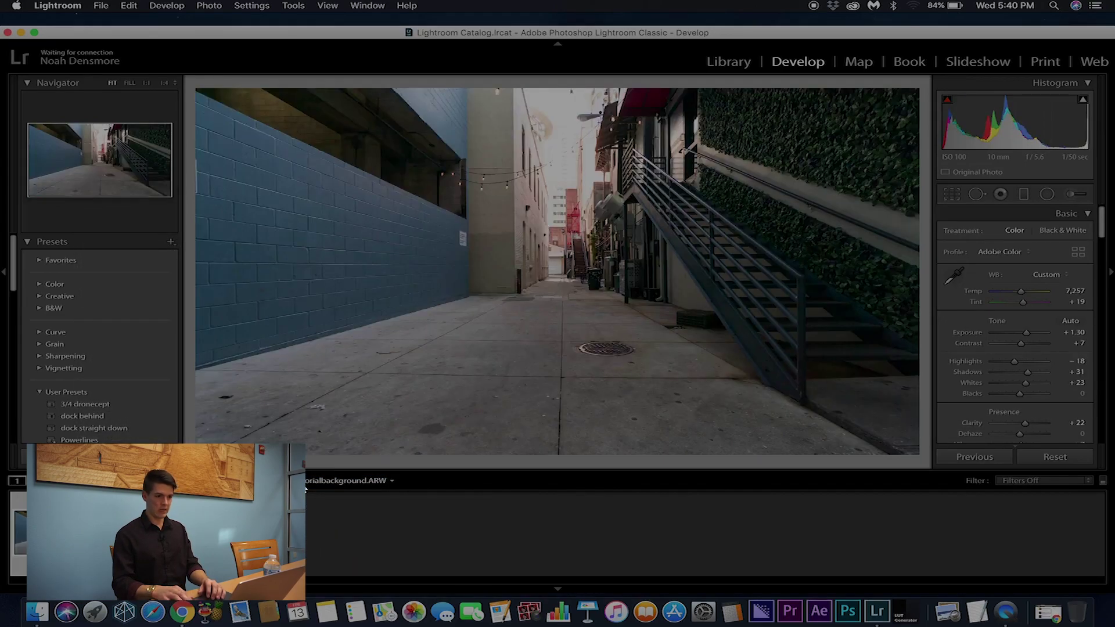
# - Select both the stool photo and the empty alley photo and open them as layers in a single Photoshop document
pyautogui.press('Right')
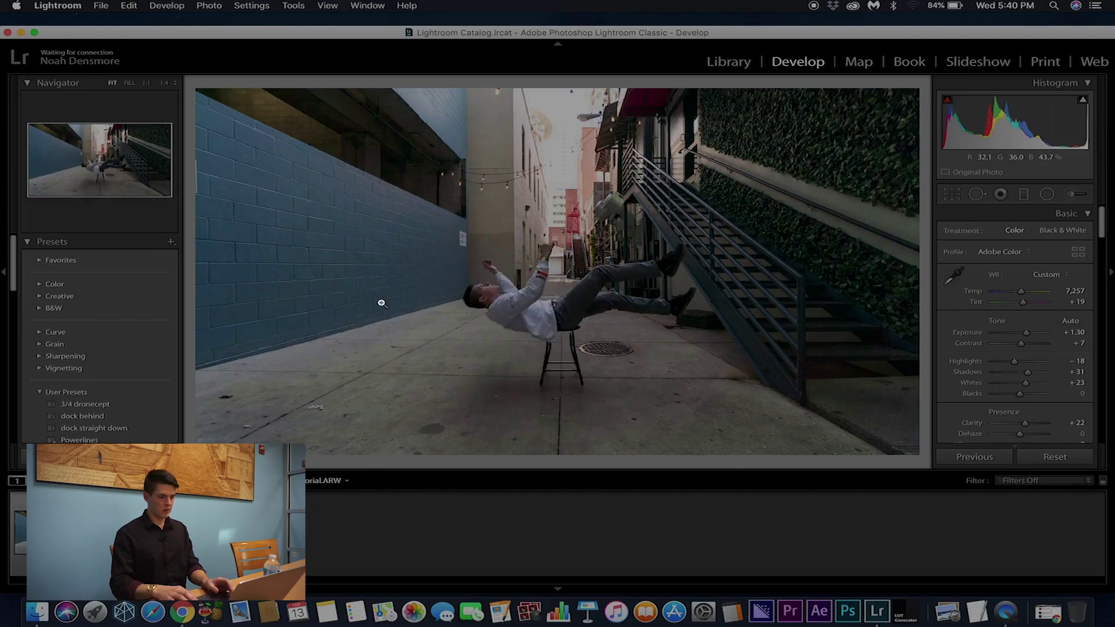
pyautogui.hotkey('shift', 'Right')
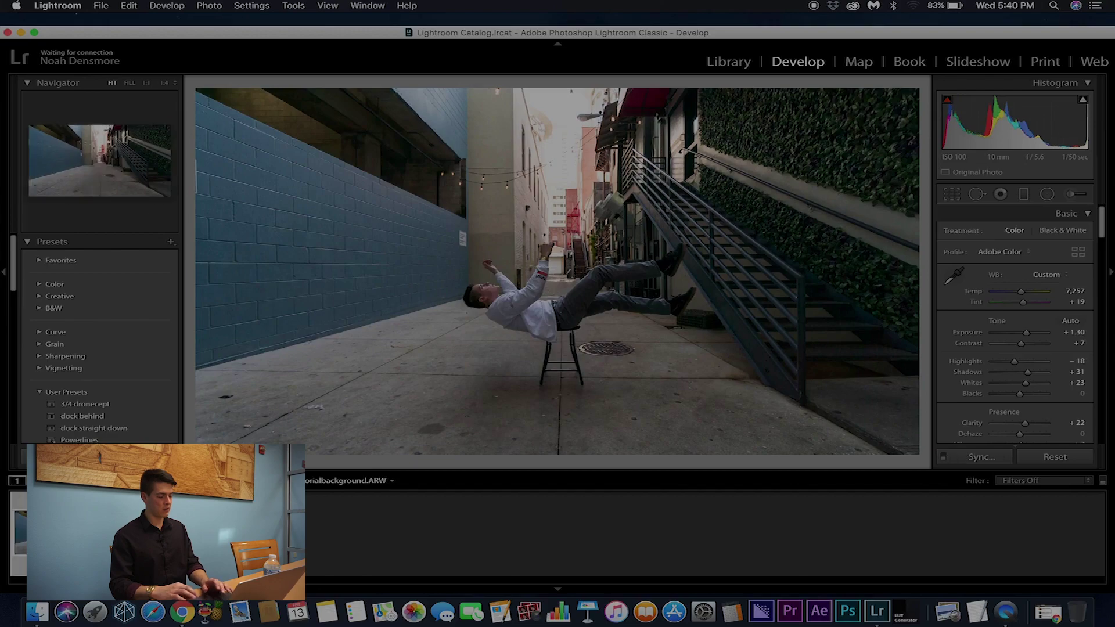
pyautogui.press('Left')
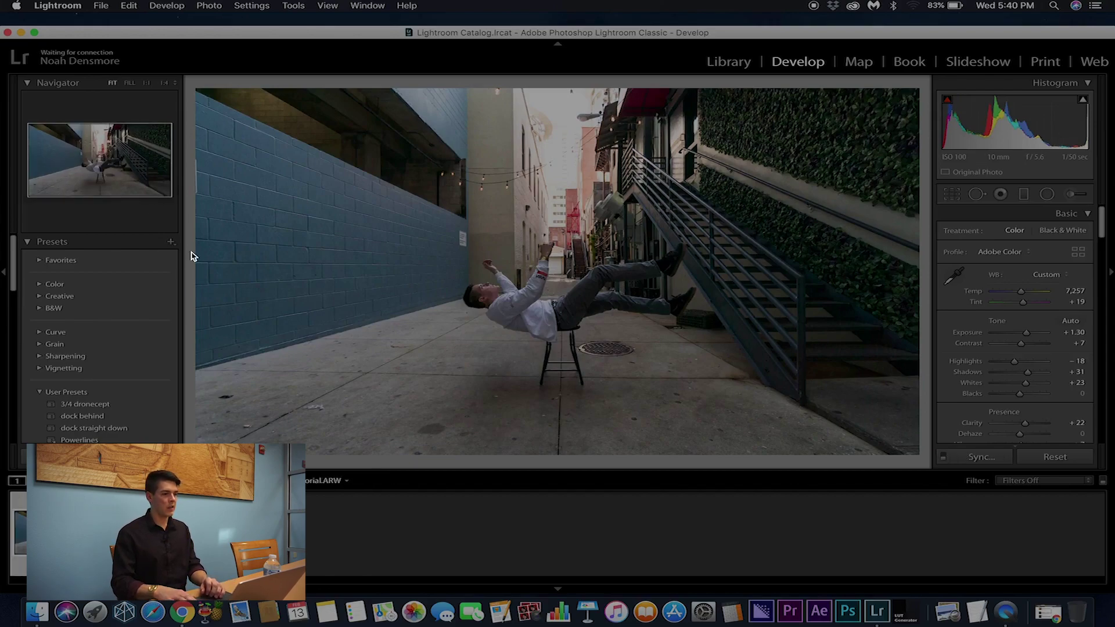
pyautogui.rightClick(162, 523)
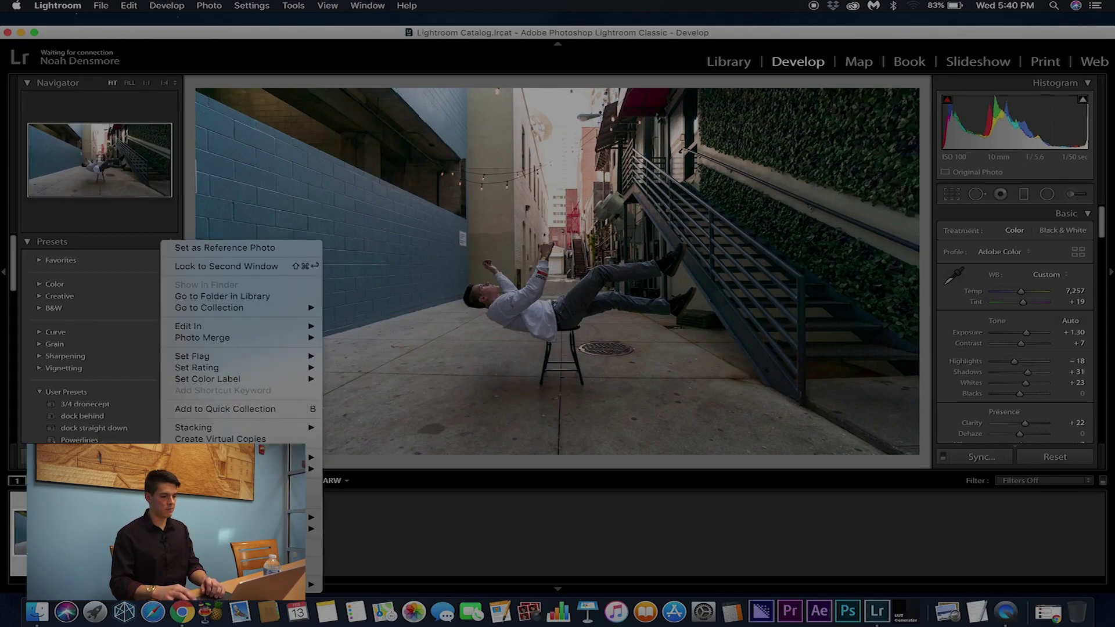
pyautogui.moveTo(273, 328)
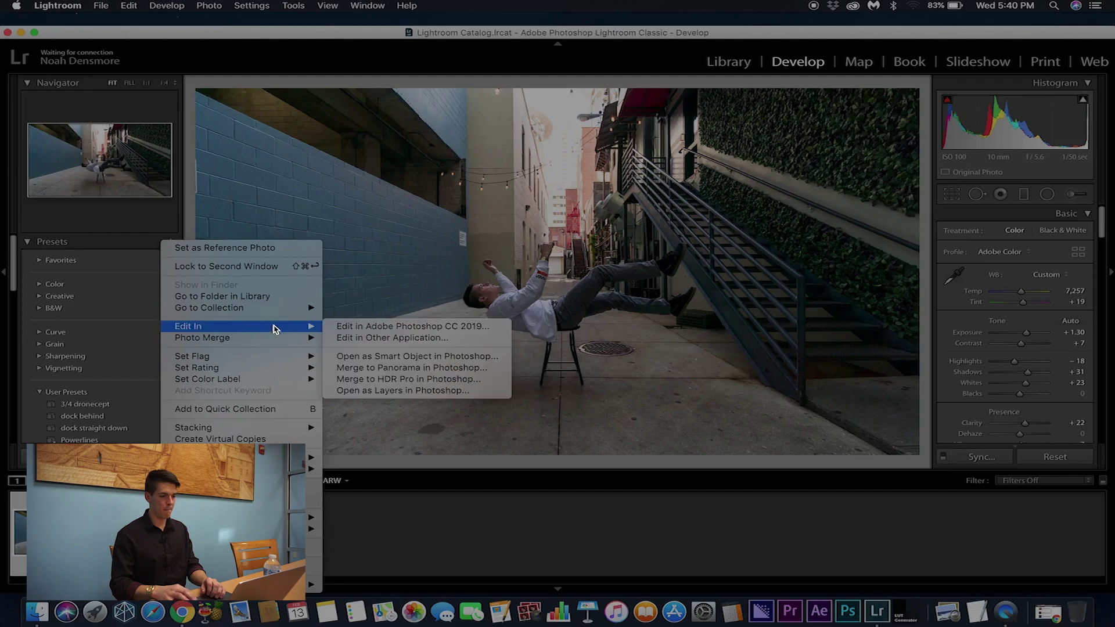
pyautogui.click(372, 395)
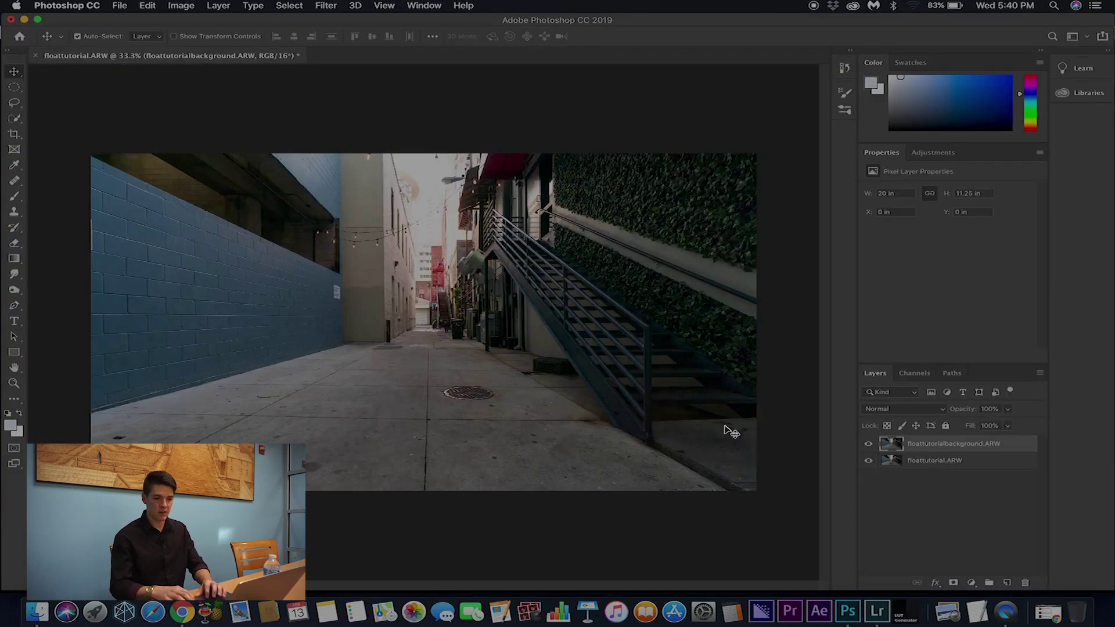
# - Move the floattutorial.ARW layer above the floattutorialbackground.ARW layer
pyautogui.click(938, 462)
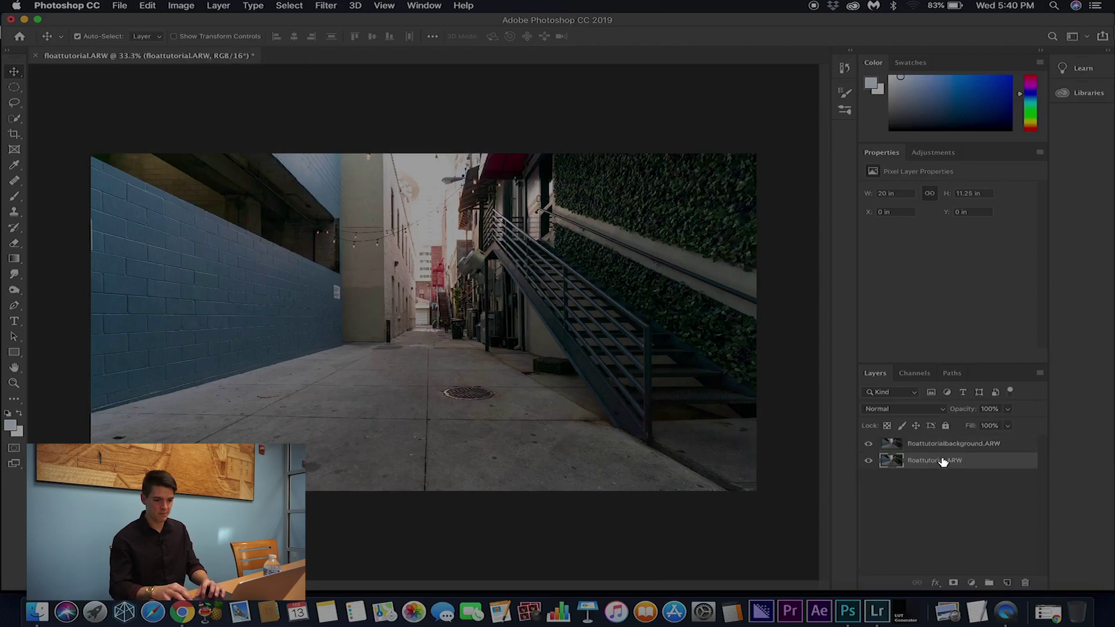
pyautogui.moveTo(941, 466); pyautogui.dragTo(937, 443)
# - Toggle the floattutorial.ARW layer's visibility to compare its alignment with the empty background, leaving it shown
pyautogui.click(868, 447)
pyautogui.click(868, 447)
pyautogui.click(868, 447)
pyautogui.click(868, 449)
pyautogui.click(868, 448)
pyautogui.click(868, 448)
pyautogui.click(869, 448)
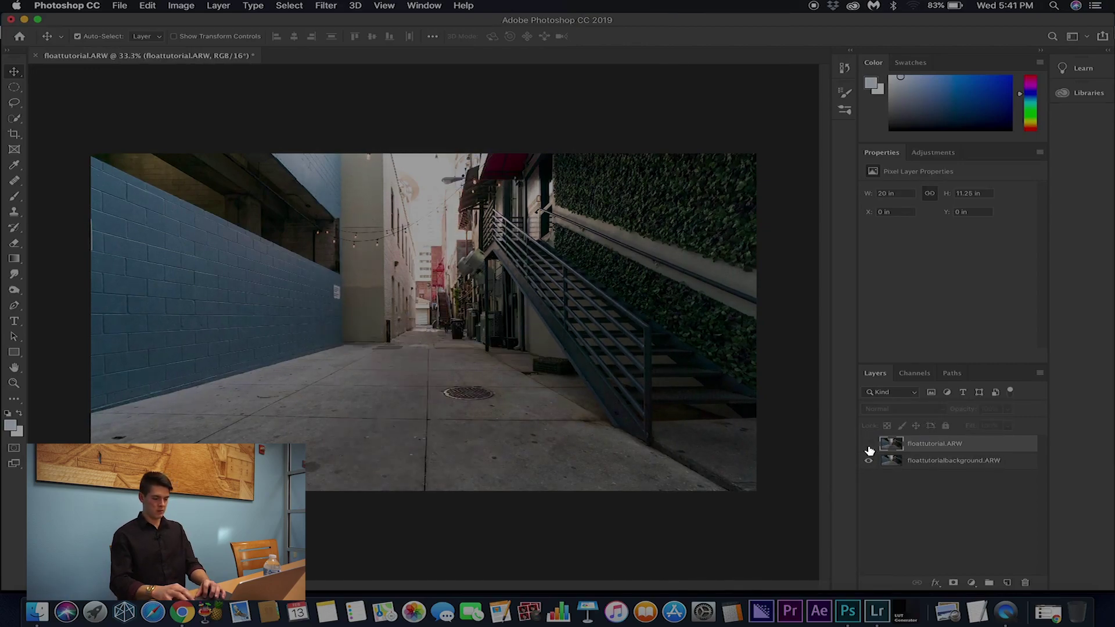
pyautogui.click(869, 448)
pyautogui.click(868, 449)
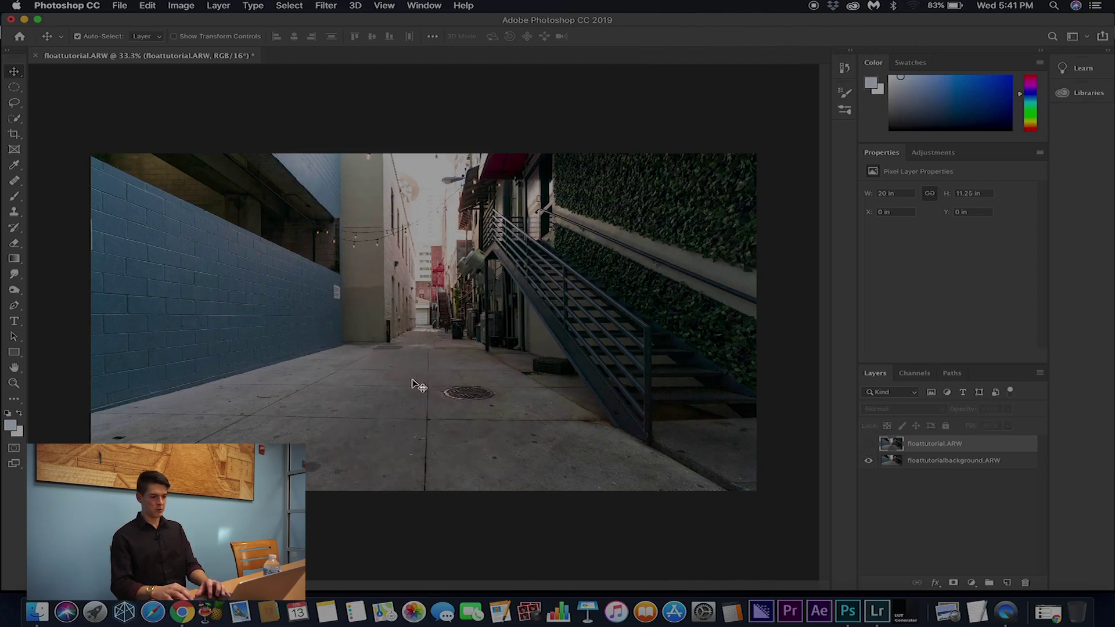
pyautogui.click(868, 445)
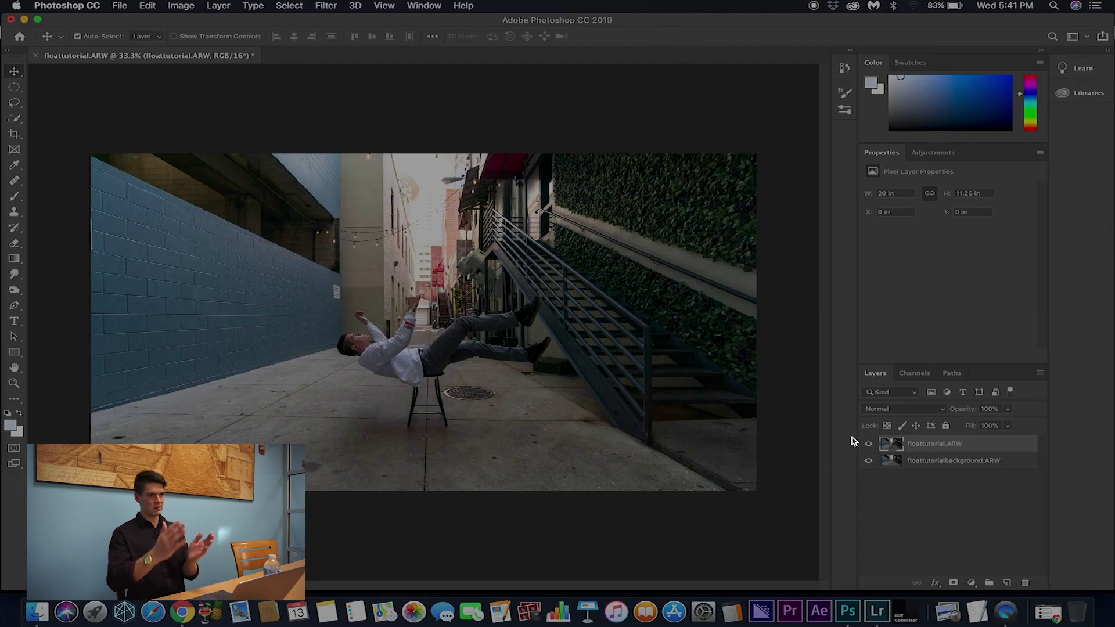
pyautogui.click(867, 445)
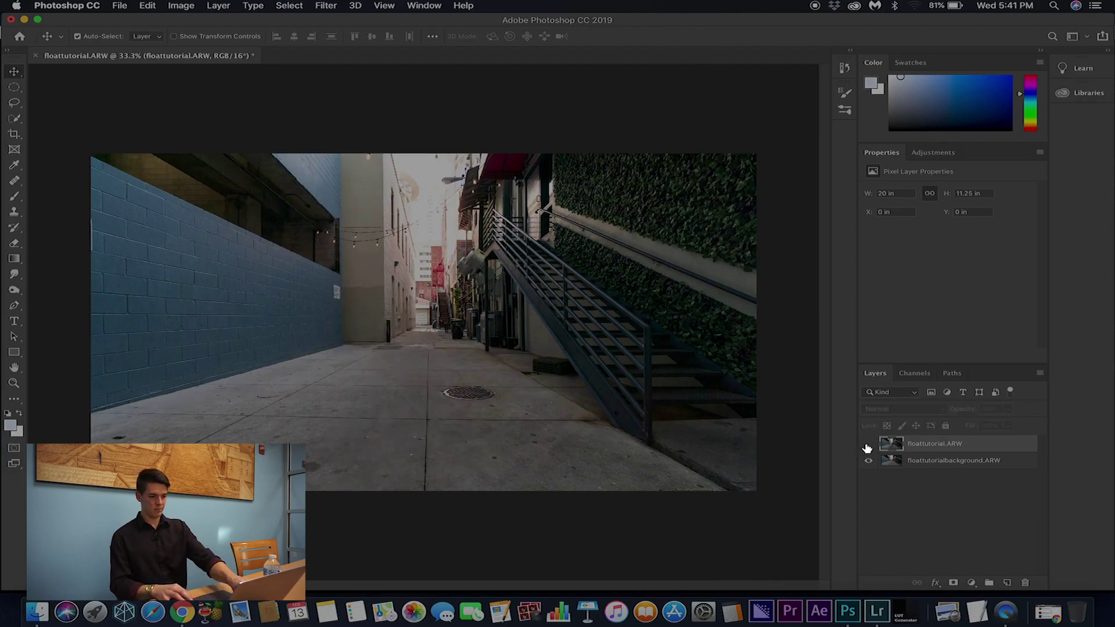
pyautogui.click(867, 446)
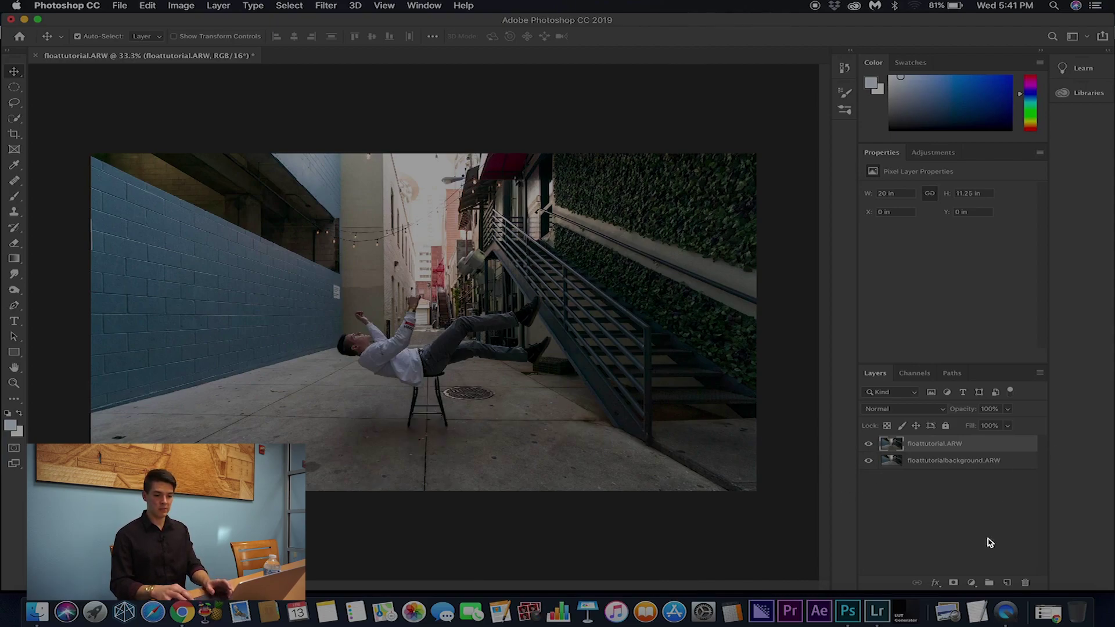
# - Add a layer mask to floattutorial.ARW and begin a Polygonal Lasso outline where the jeans meet the stool seat
pyautogui.click(953, 583)
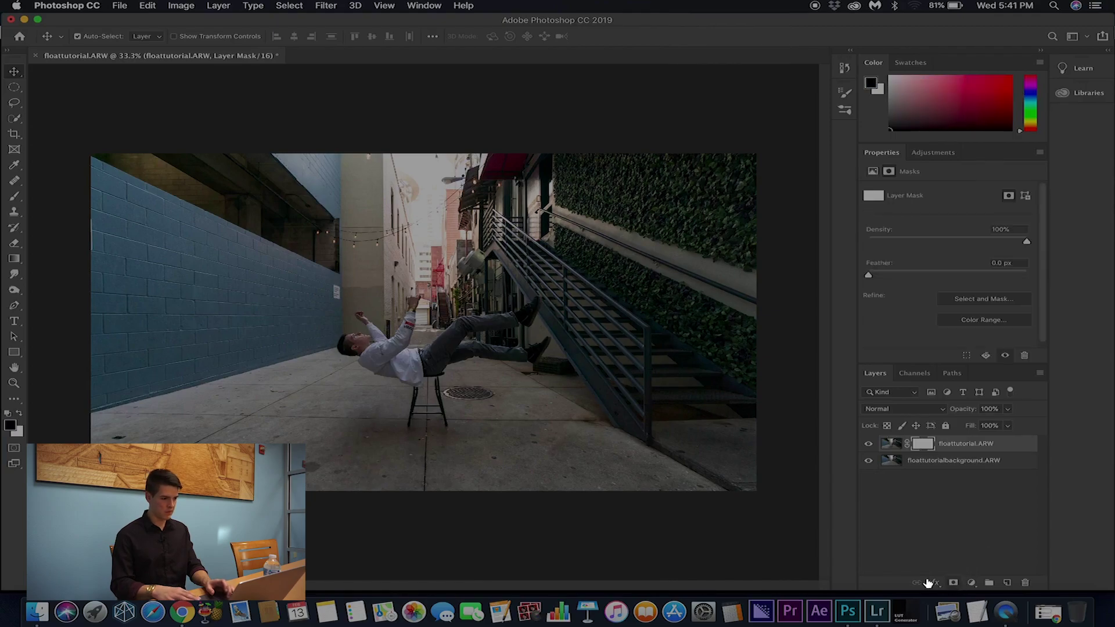
pyautogui.click(14, 105)
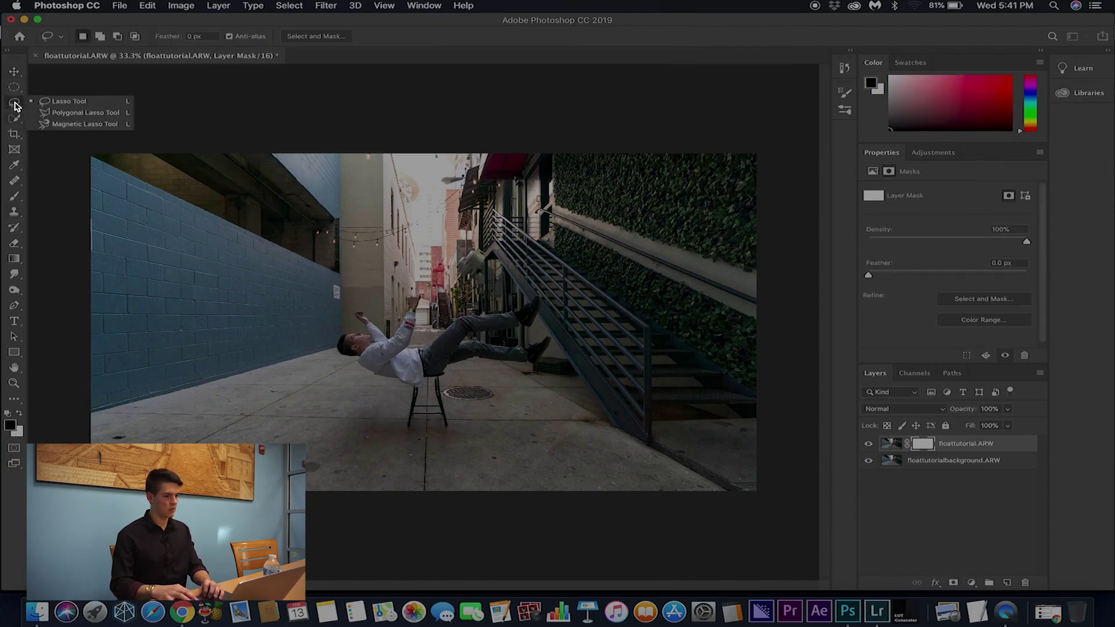
pyautogui.click(71, 116)
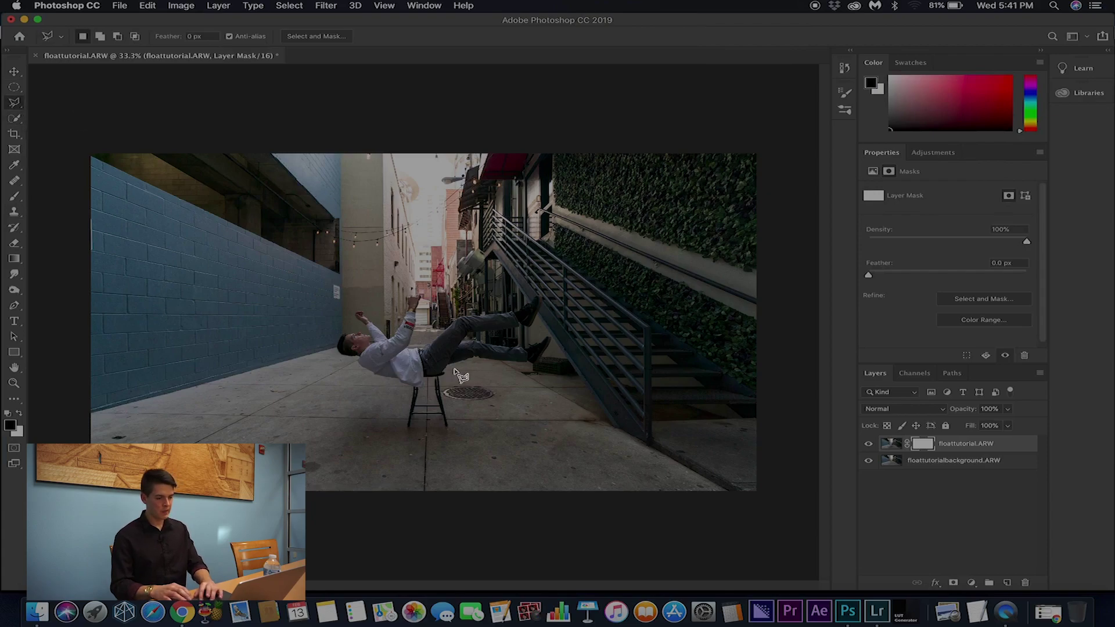
pyautogui.scroll(1, 460, 376)
pyautogui.scroll(10, 460, 376)
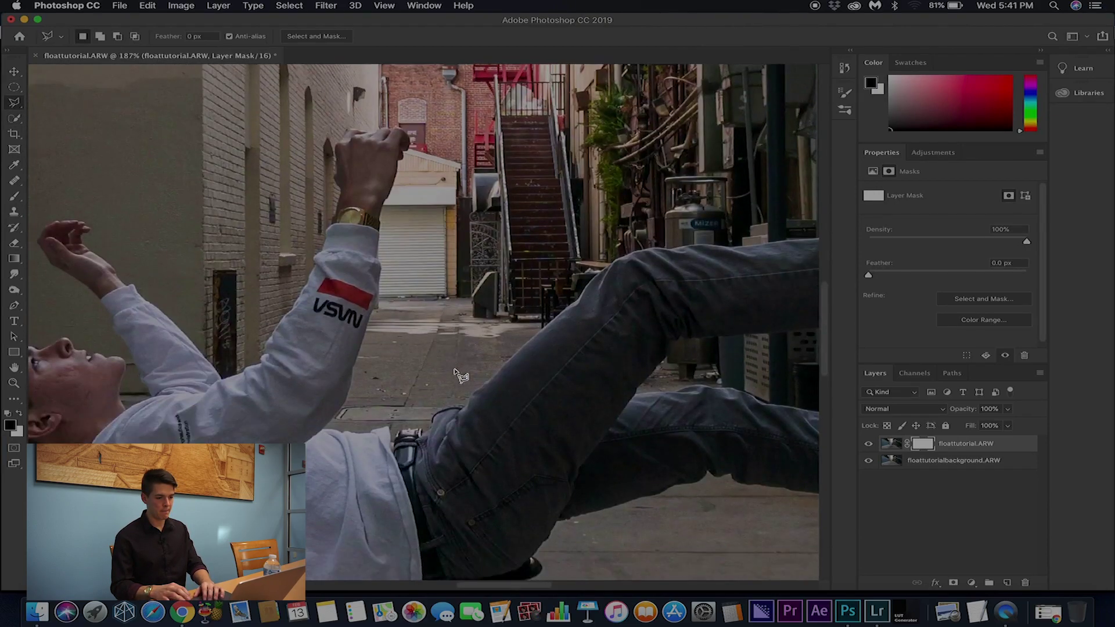
pyautogui.scroll(4, 510, 267)
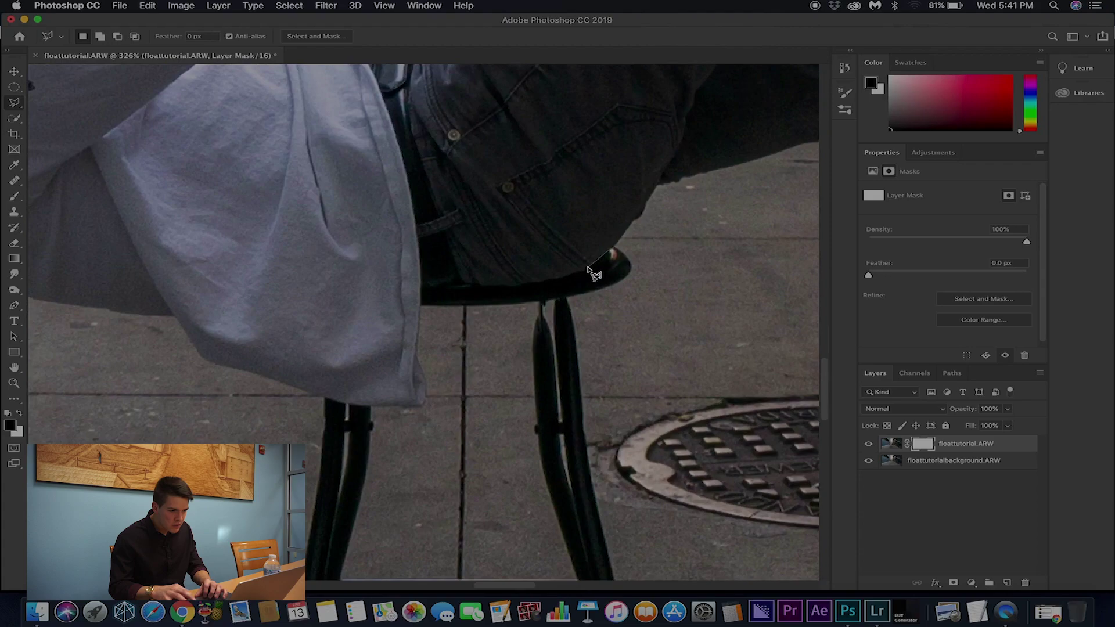
pyautogui.click(572, 276)
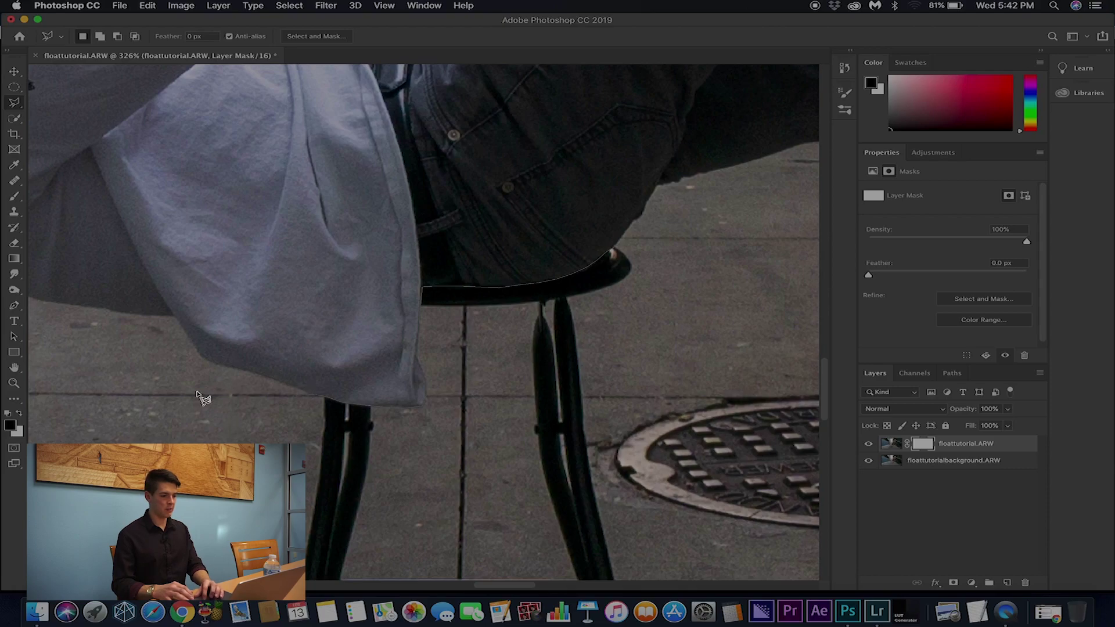
# - Continue the lasso outline below the shirt, across the pavement and along the blue wall's base to just outside the photo's left edge
pyautogui.hscroll(-5, 155, 400)
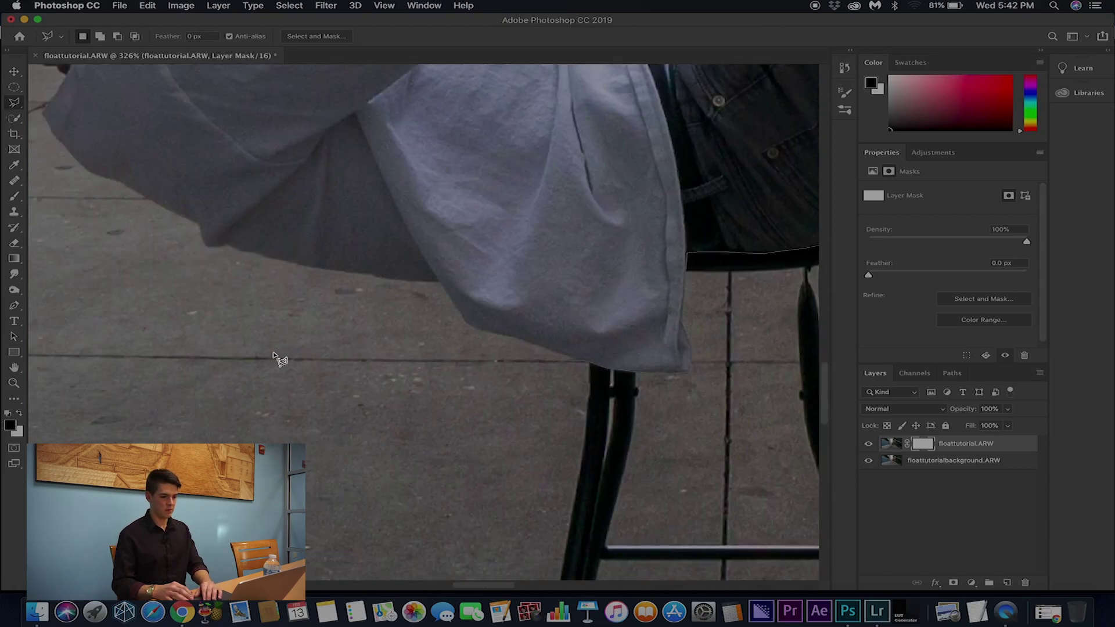
pyautogui.scroll(-3, 272, 355)
pyautogui.scroll(2, 319, 354)
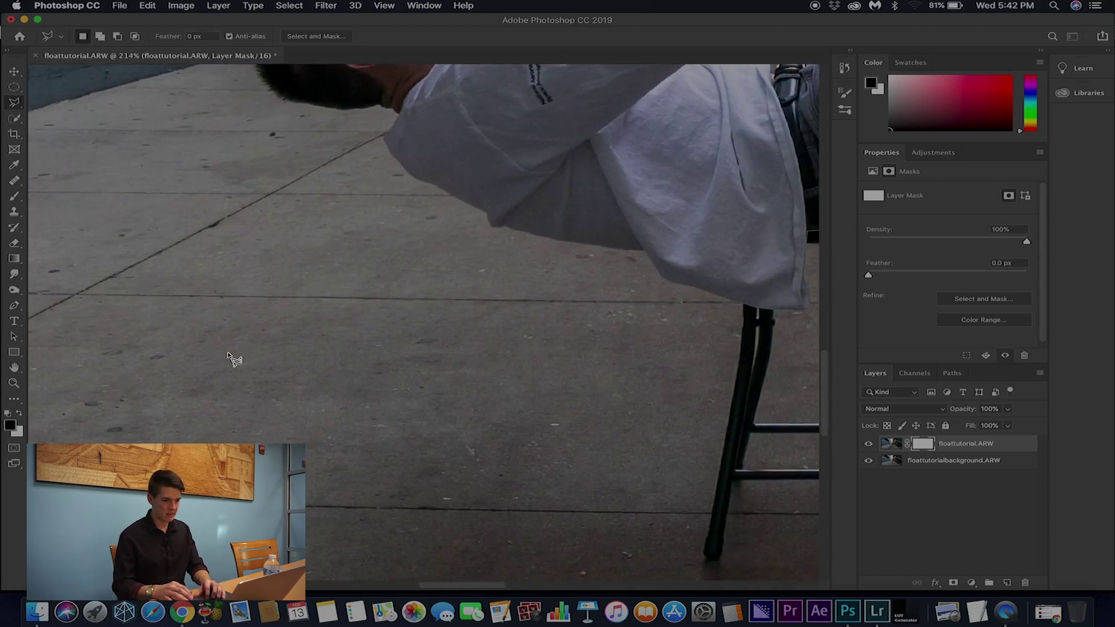
pyautogui.scroll(-4, 209, 317)
pyautogui.scroll(3, 208, 314)
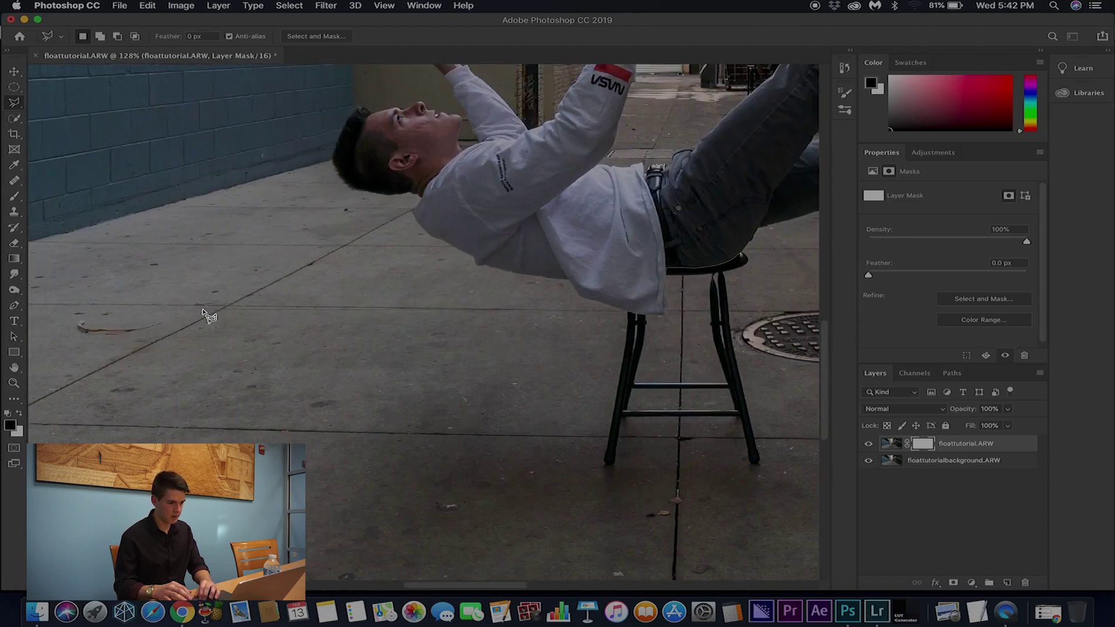
pyautogui.hscroll(-5, 139, 299)
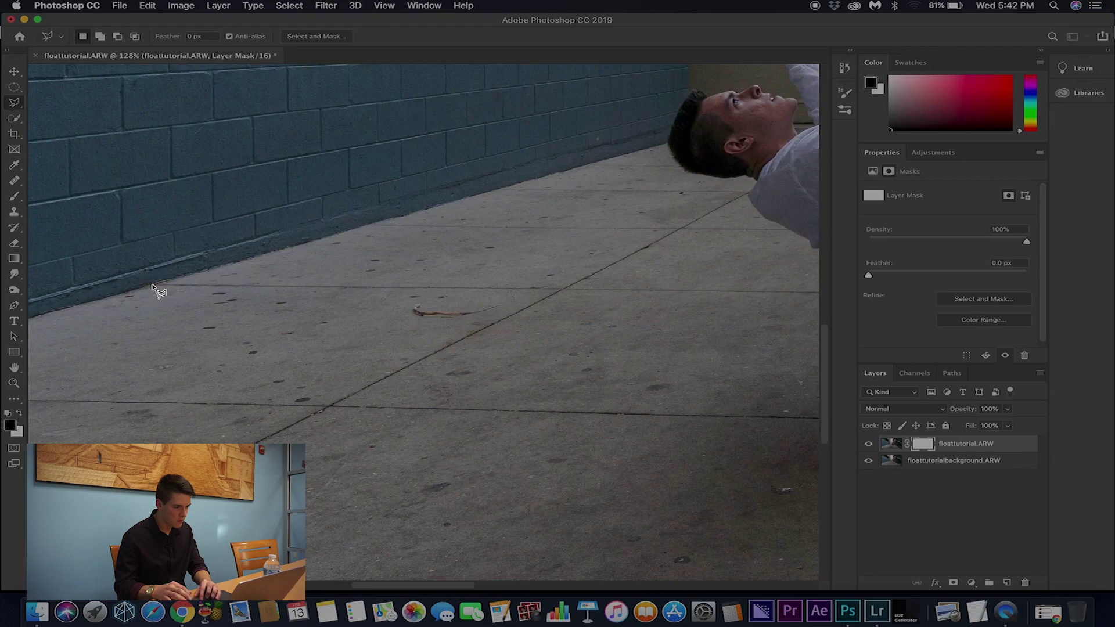
pyautogui.scroll(-4, 125, 336)
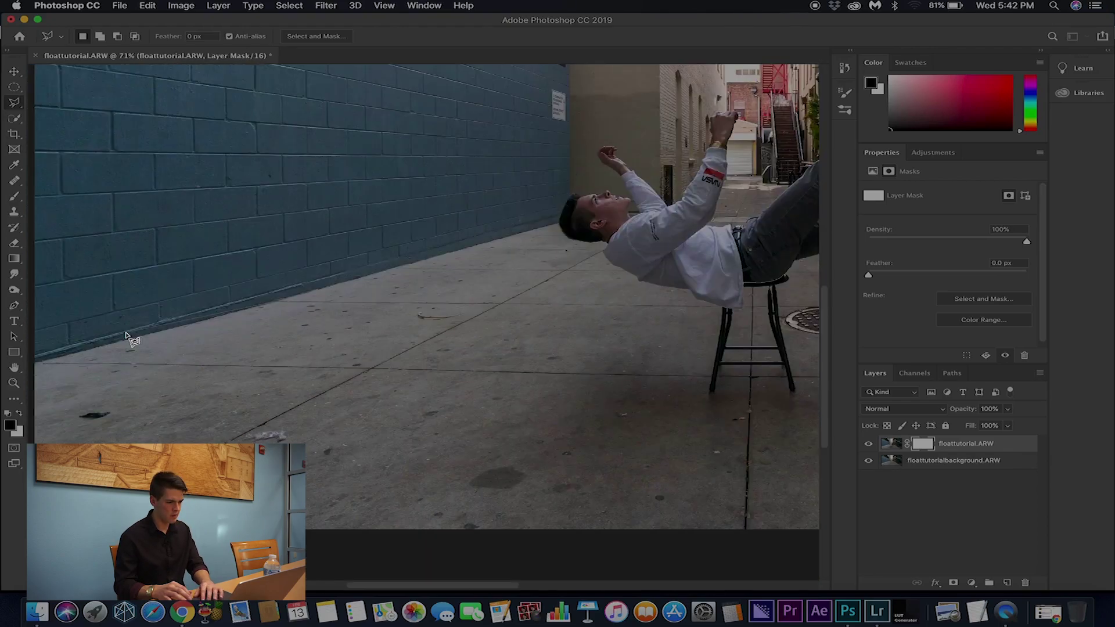
pyautogui.scroll(-2, 125, 337)
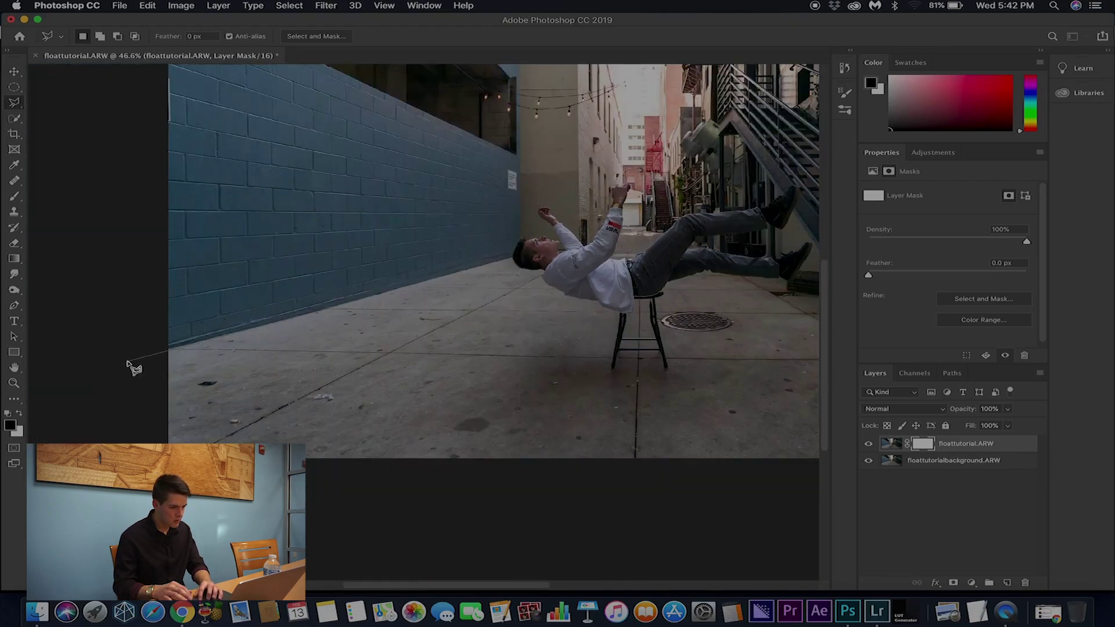
pyautogui.click(163, 352)
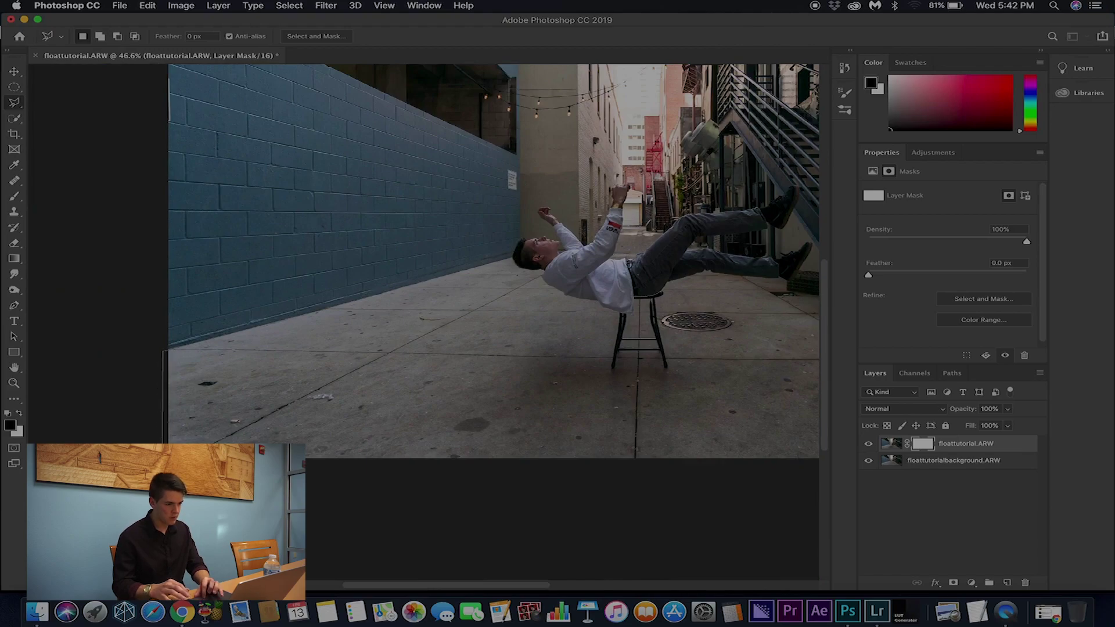
# - Carry the outline below the photo's bottom edge, up the curb line by the stairs and back to the stool seat, closing the selection
pyautogui.hscroll(10, 652, 478)
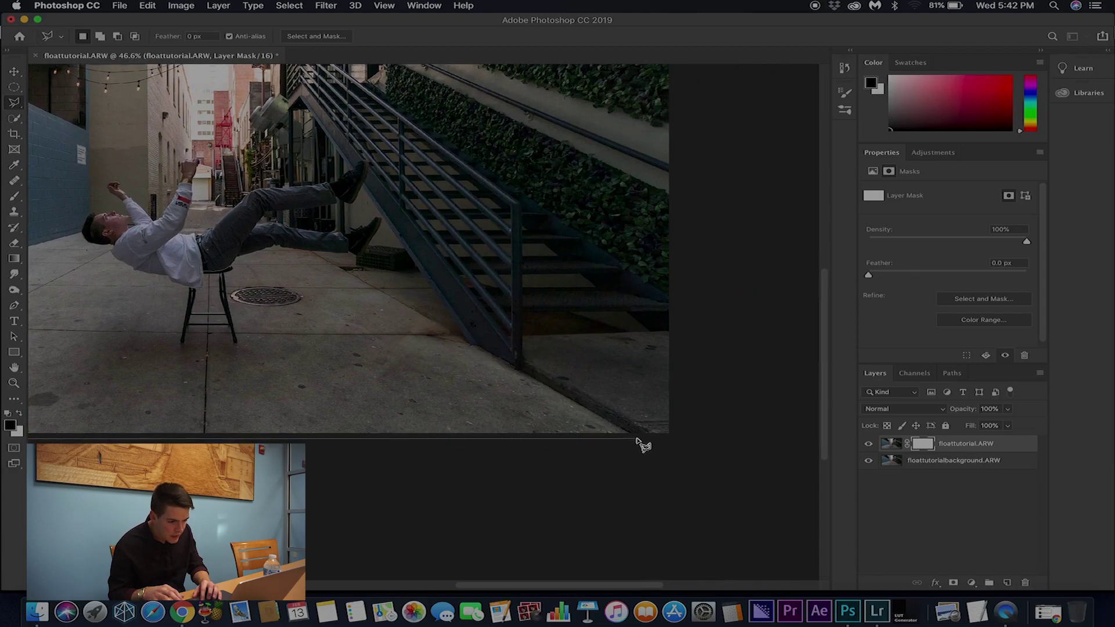
pyautogui.click(639, 437)
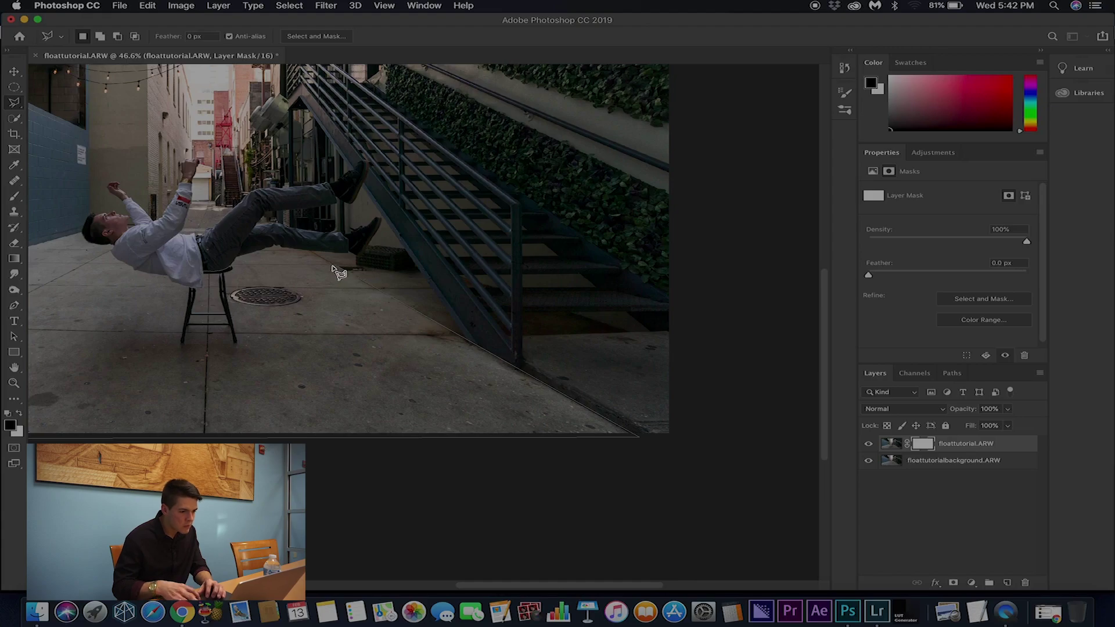
pyautogui.scroll(5, 336, 267)
pyautogui.scroll(1, 296, 257)
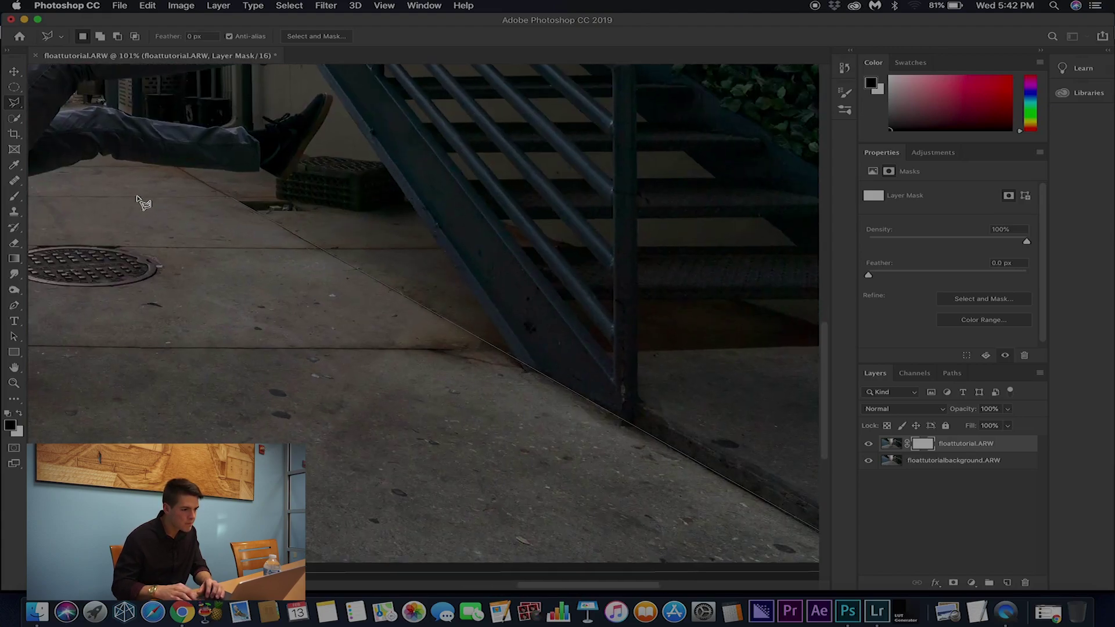
pyautogui.hscroll(-5, 145, 204)
pyautogui.scroll(5, 256, 262)
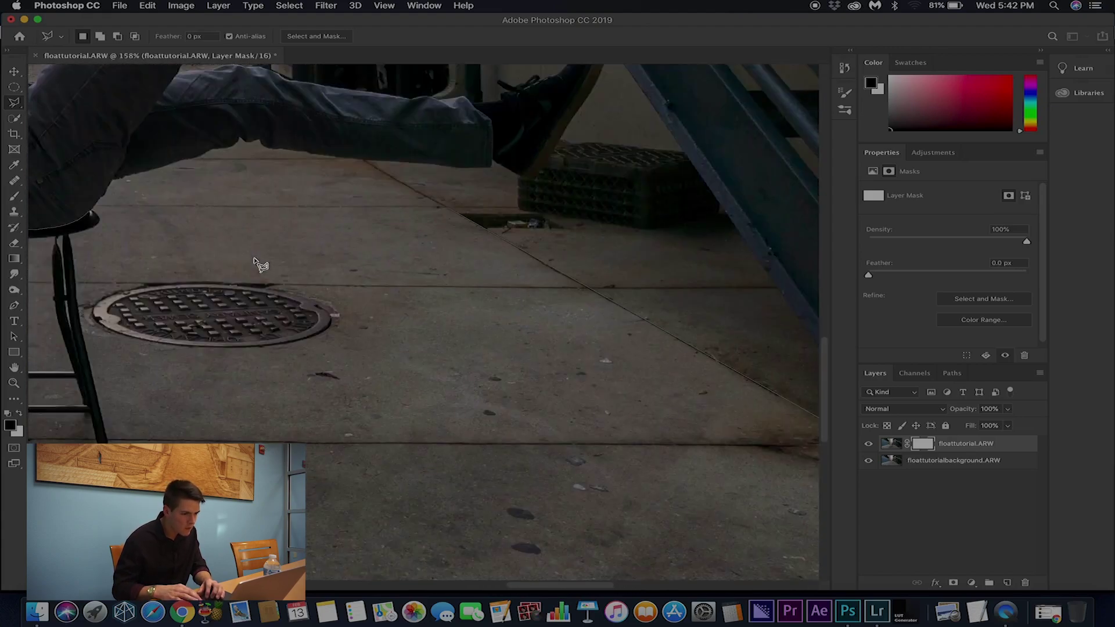
pyautogui.hscroll(-3, 256, 261)
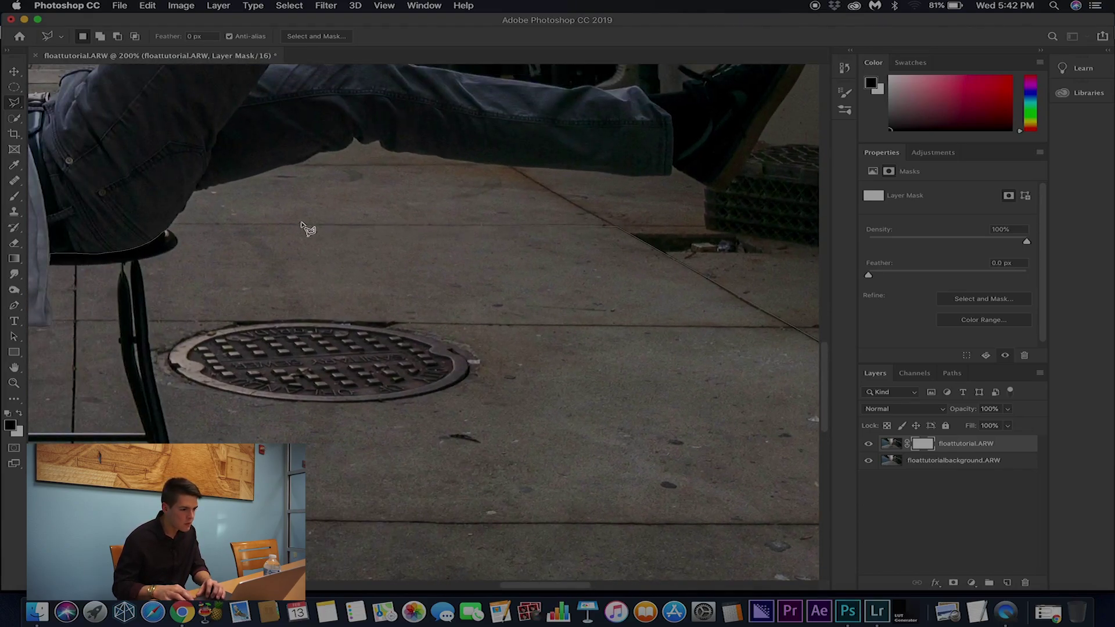
pyautogui.click(168, 231)
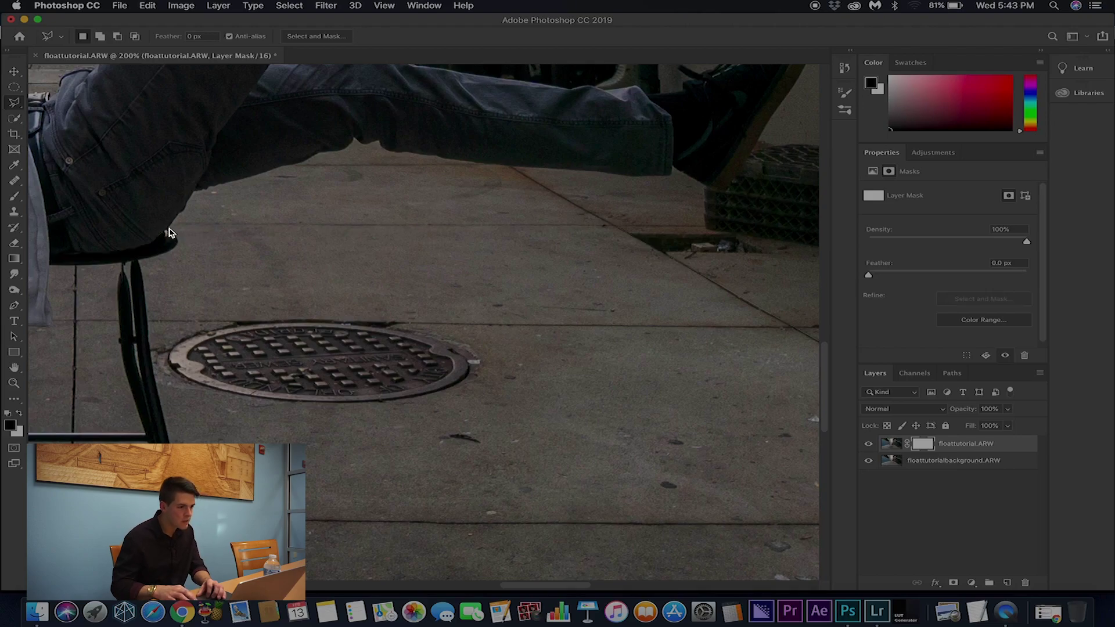
# - Paint black with the Brush on the floattutorial.ARW layer mask inside the selection to hide the stool, and clear the selection
pyautogui.scroll(-5, 284, 376)
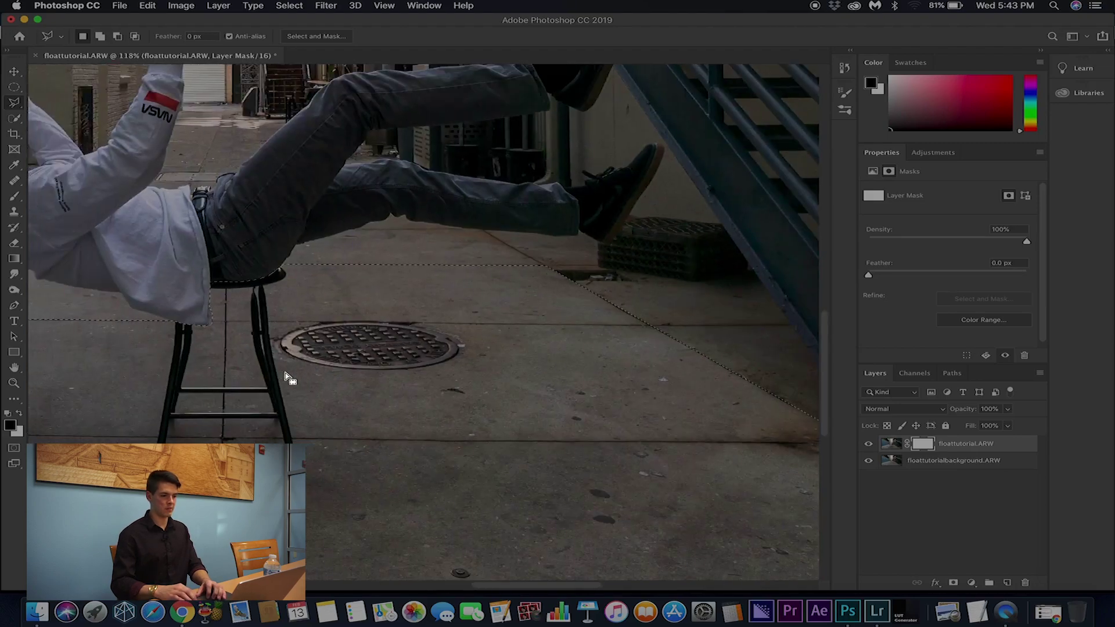
pyautogui.scroll(-3, 285, 376)
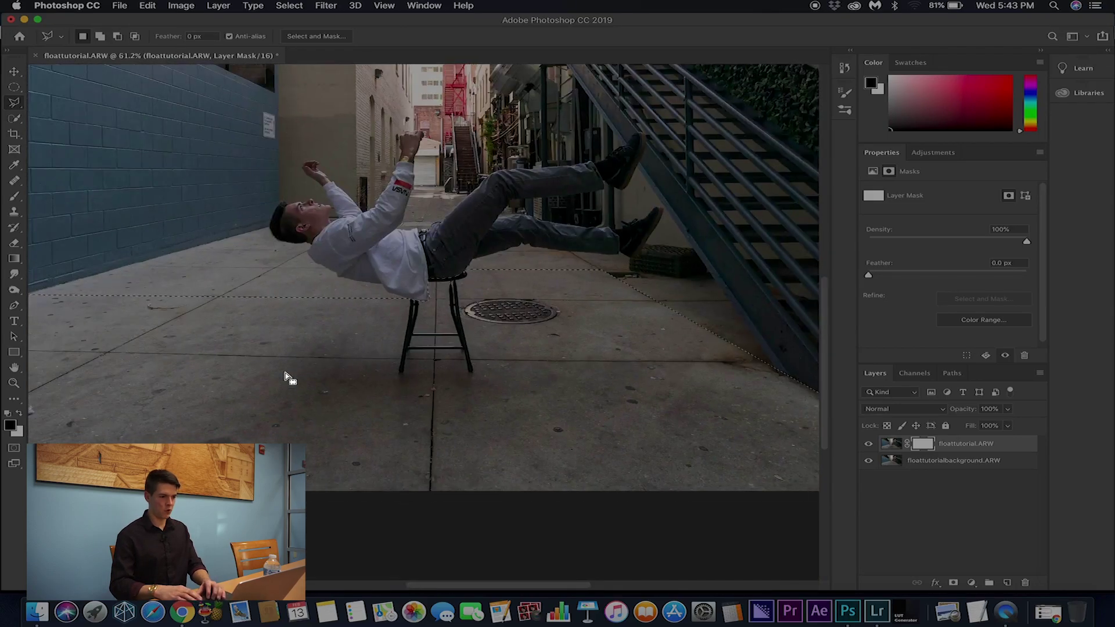
pyautogui.scroll(-2, 284, 375)
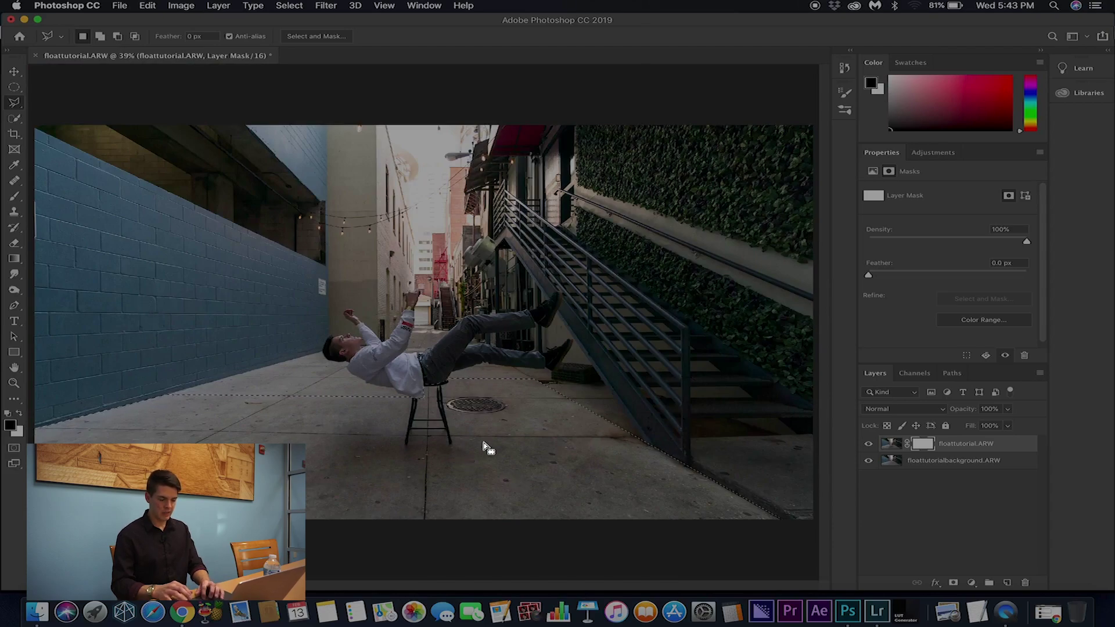
pyautogui.press('b')
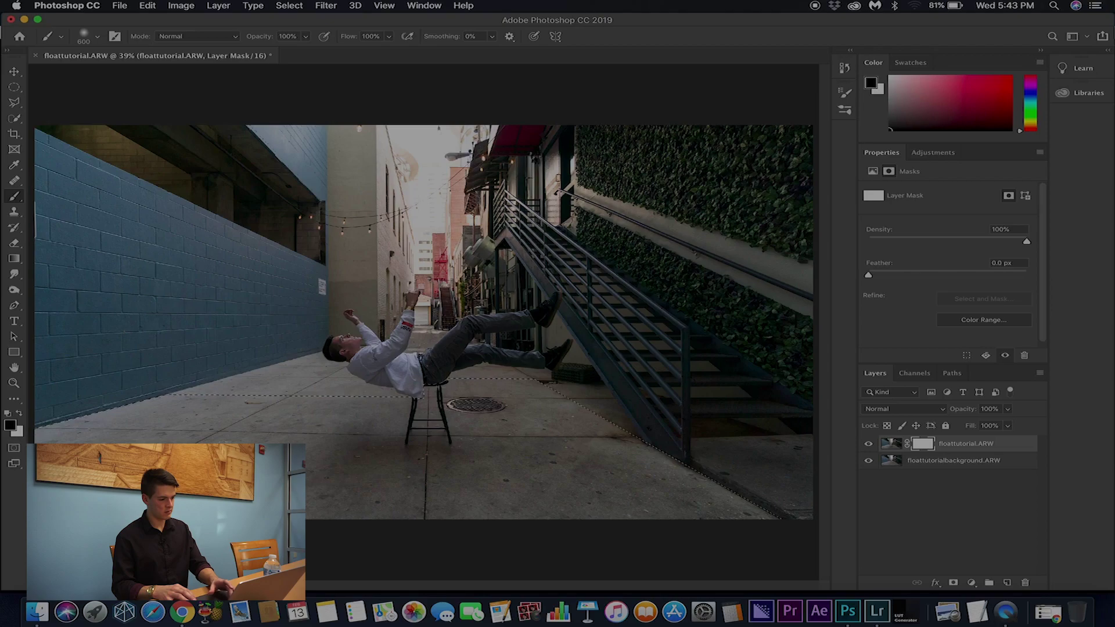
pyautogui.press('x')
pyautogui.press('x')
pyautogui.press('x')
pyautogui.press('x')
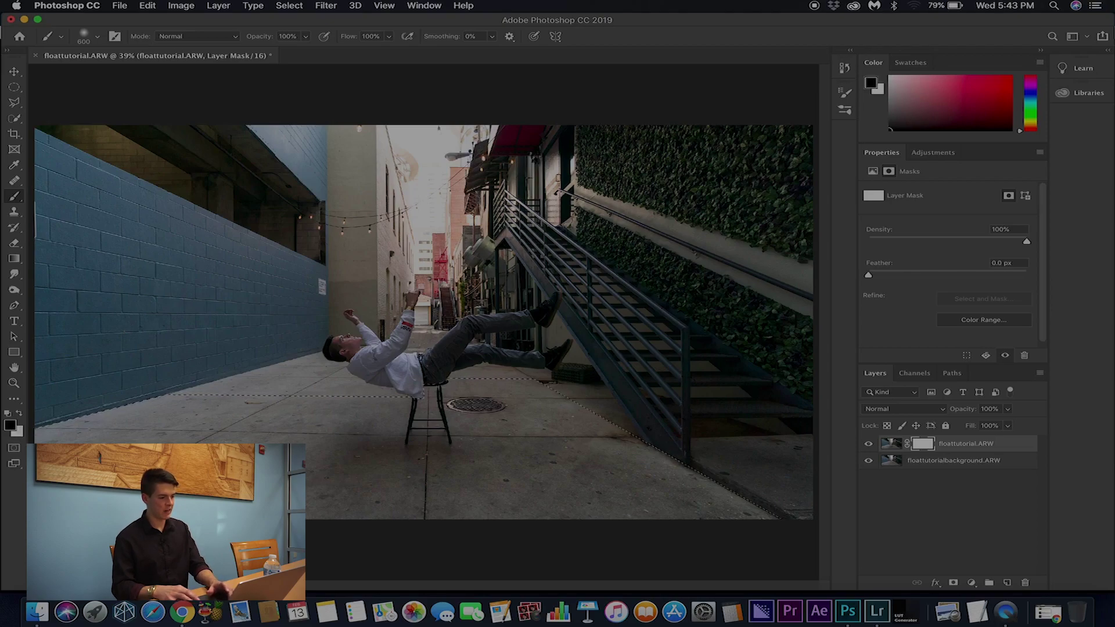
pyautogui.press('x')
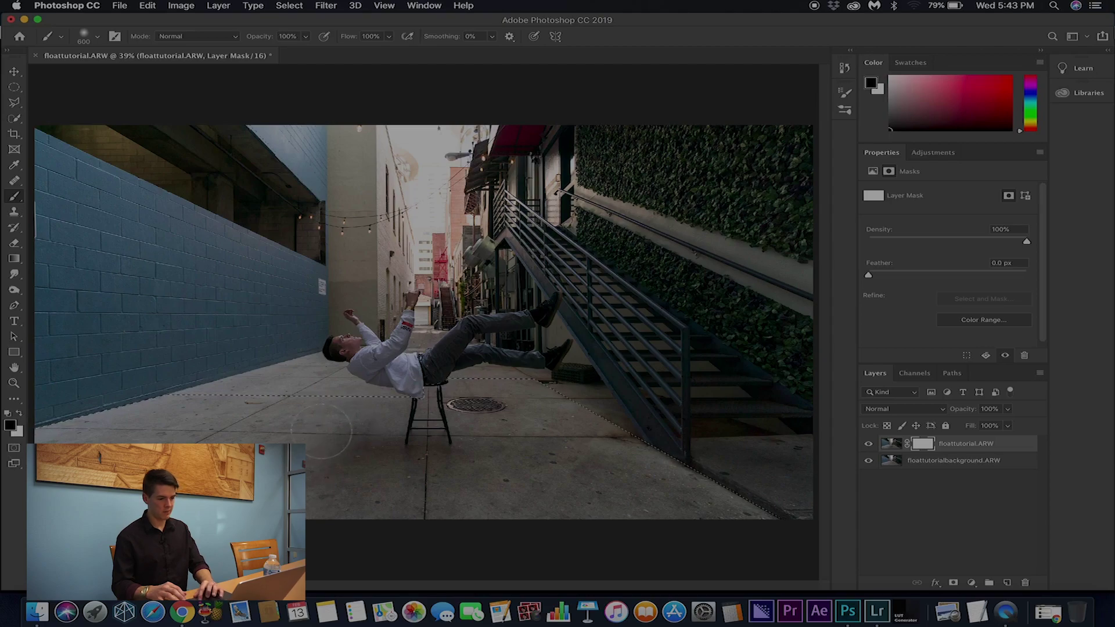
pyautogui.moveTo(410, 441); pyautogui.dragTo(447, 444)
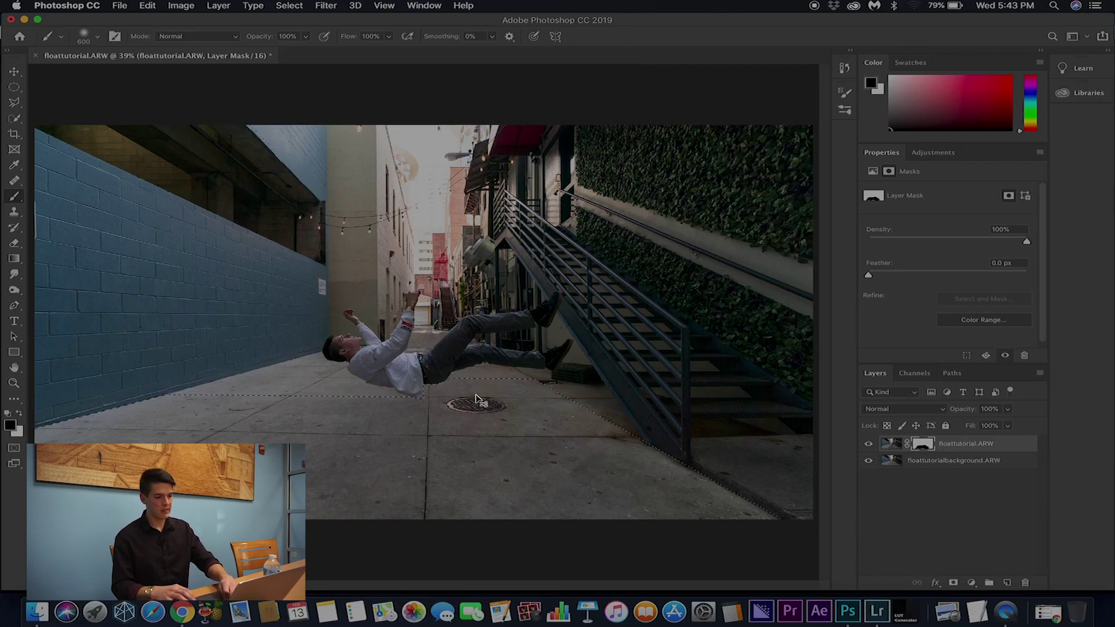
pyautogui.press('super+minus')
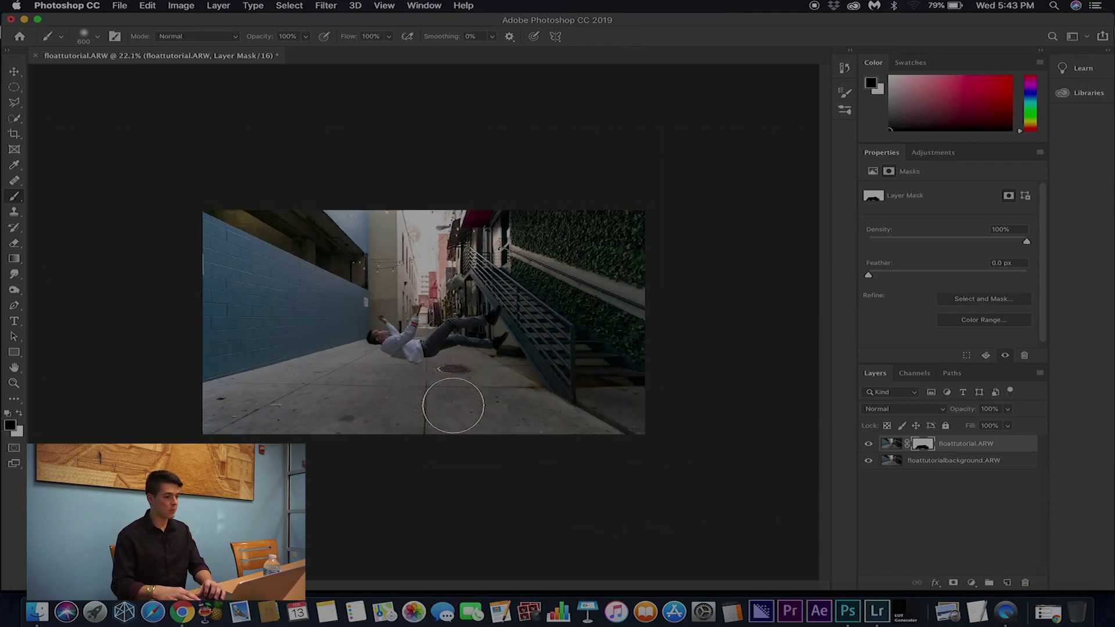
# - Add a new layer above floattutorial.ARW and name it shadow
pyautogui.scroll(4, 428, 353)
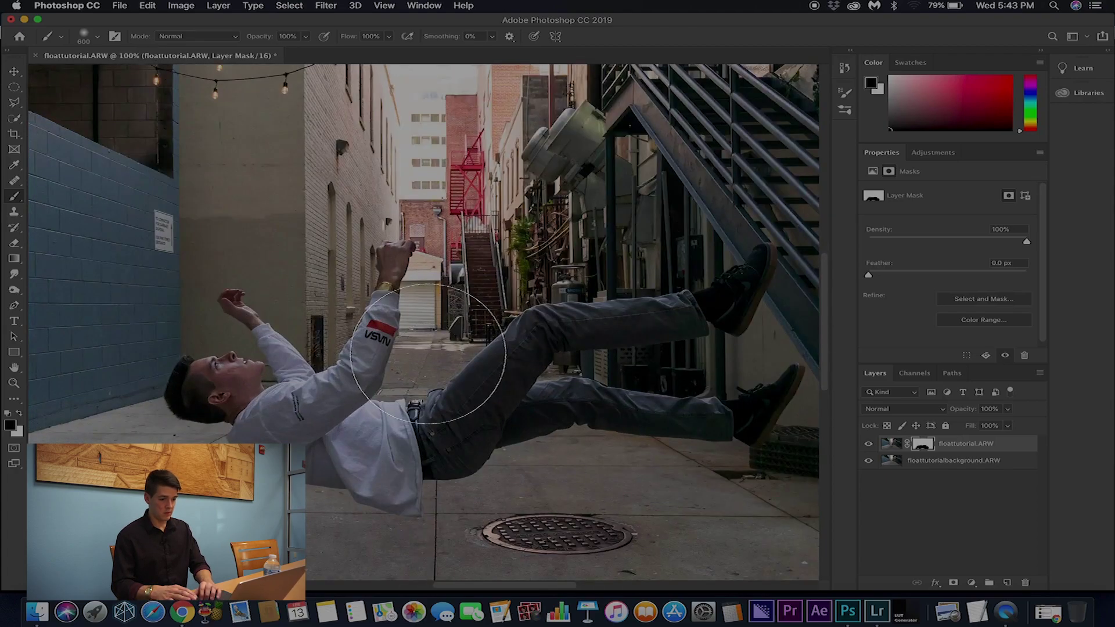
pyautogui.moveTo(428, 353); pyautogui.dragTo(450, 273)
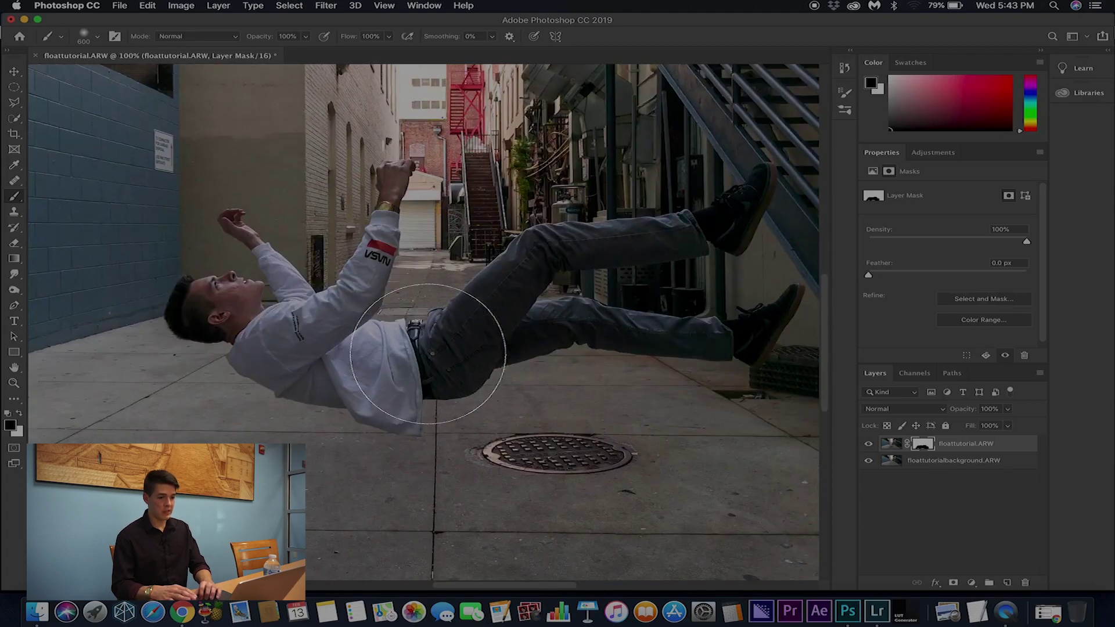
pyautogui.scroll(-2, 461, 274)
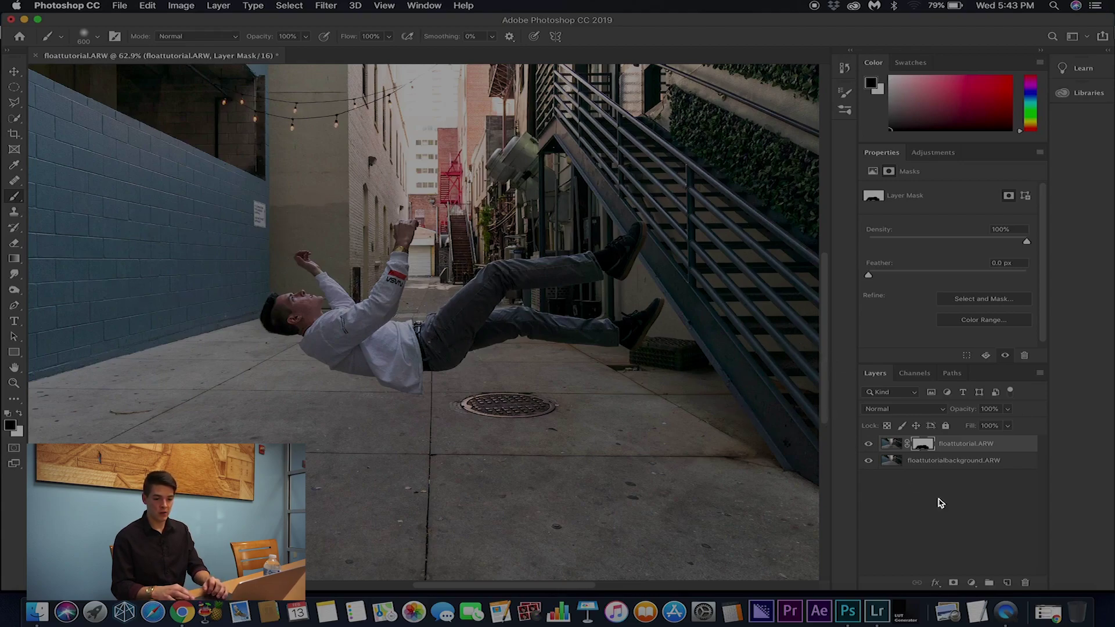
pyautogui.click(1008, 582)
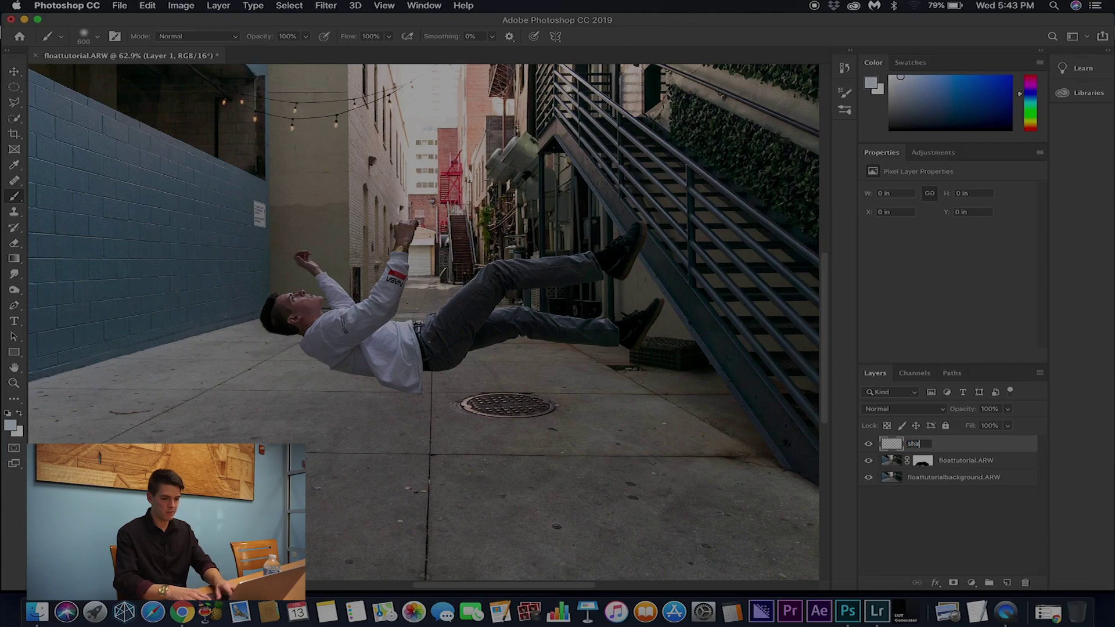
pyautogui.write('shadow')
pyautogui.press('Return')
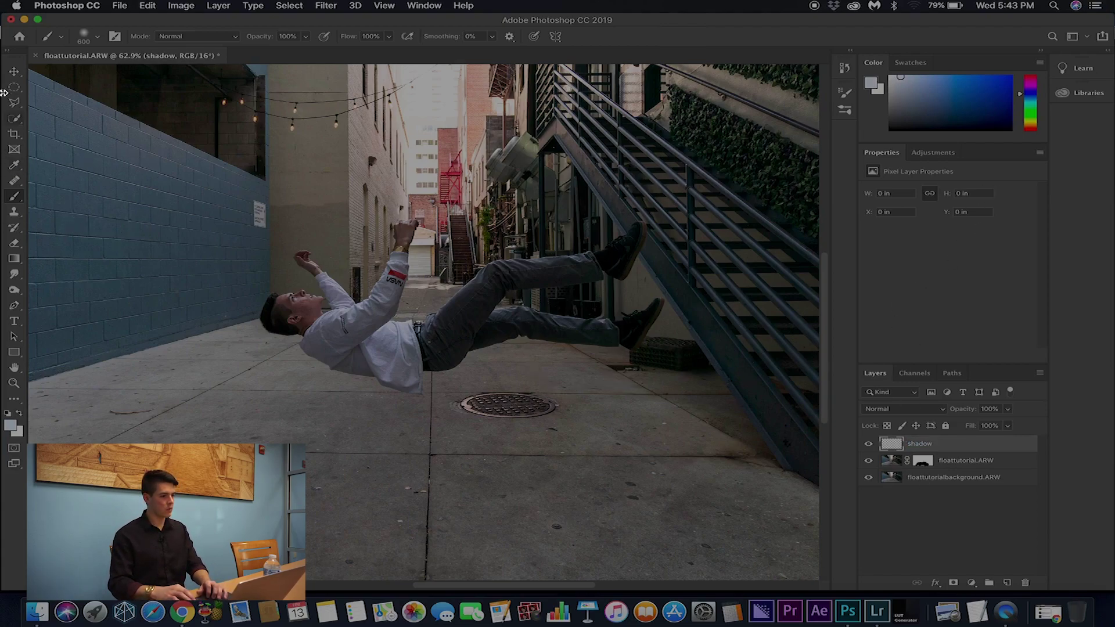
# - Trace the whole floating body, including head, arms, legs and shoes, with the Magnetic Lasso and close the selection
pyautogui.click(16, 108)
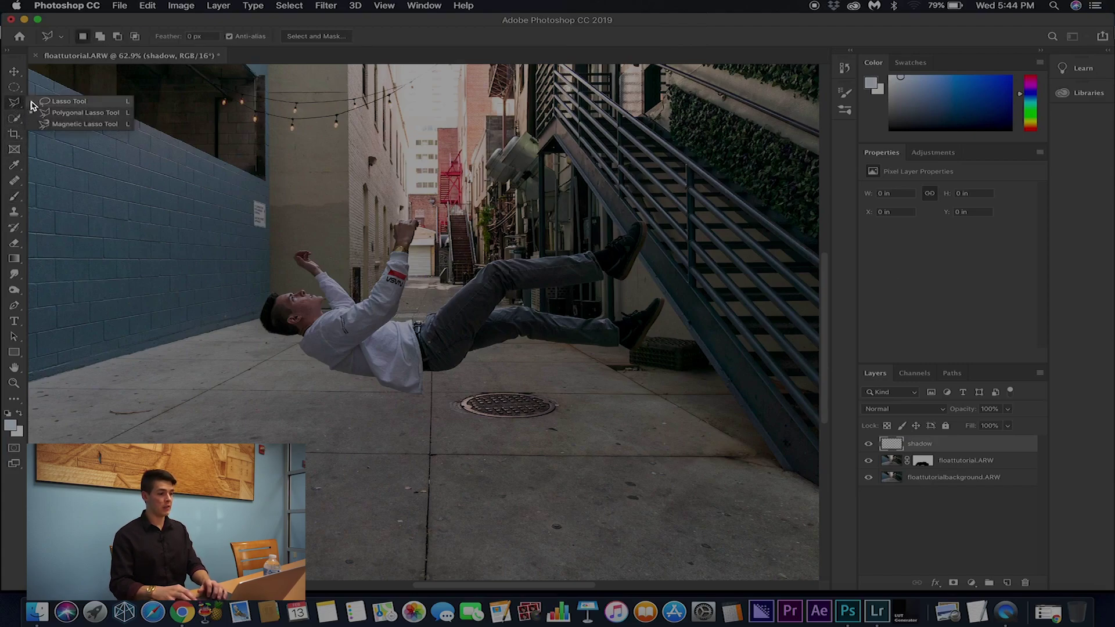
pyautogui.click(79, 124)
pyautogui.scroll(5, 397, 318)
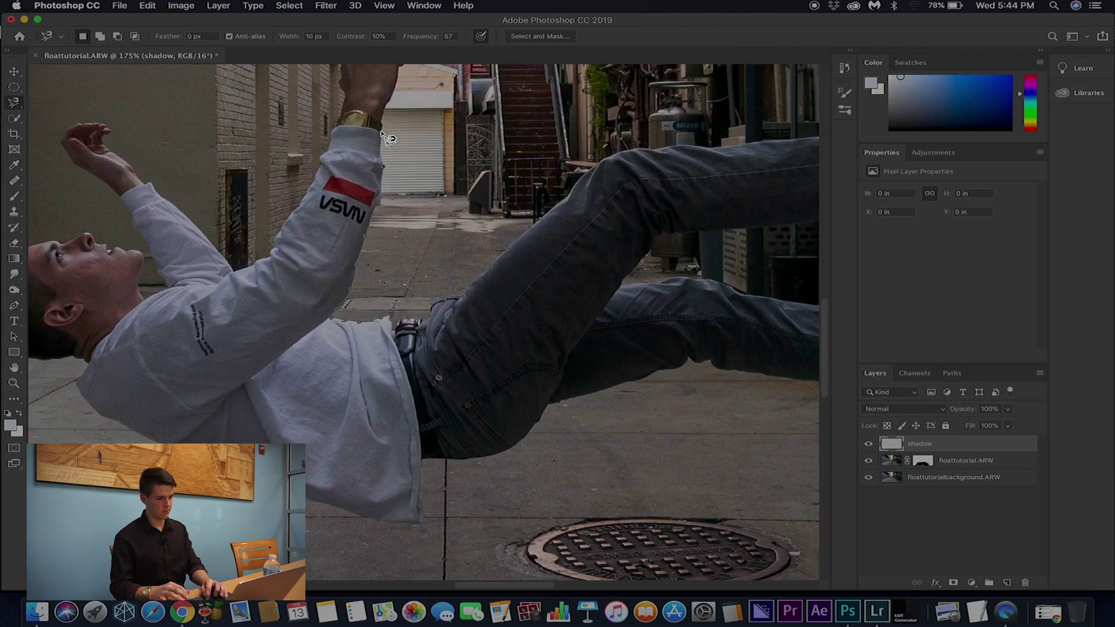
pyautogui.scroll(1, 397, 102)
pyautogui.scroll(5, 397, 102)
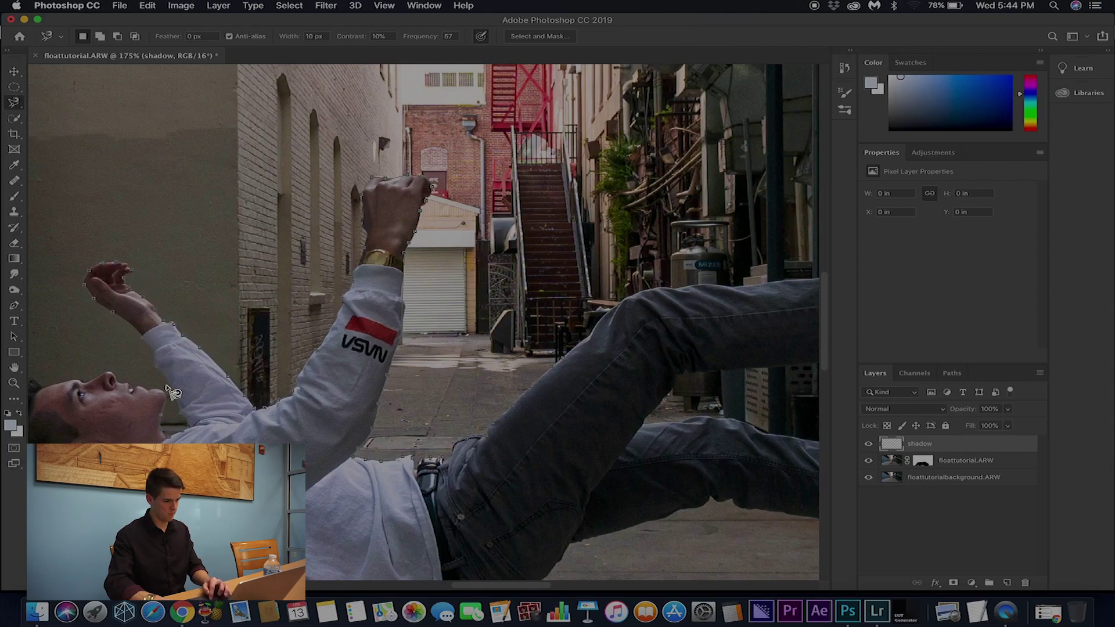
pyautogui.hscroll(-5, 150, 383)
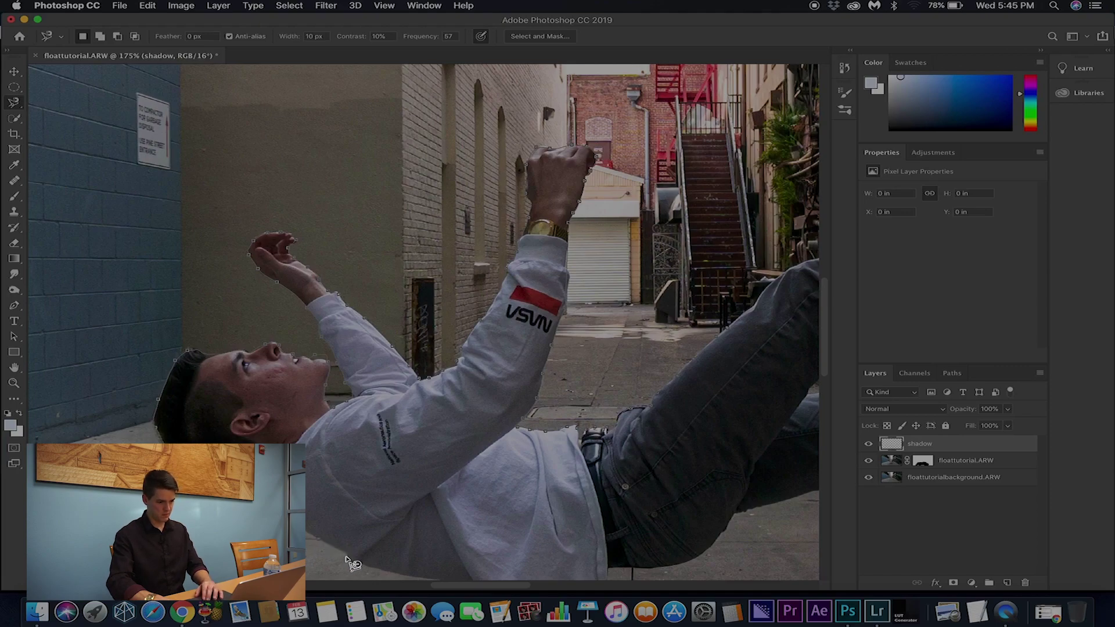
pyautogui.scroll(-3, 377, 482)
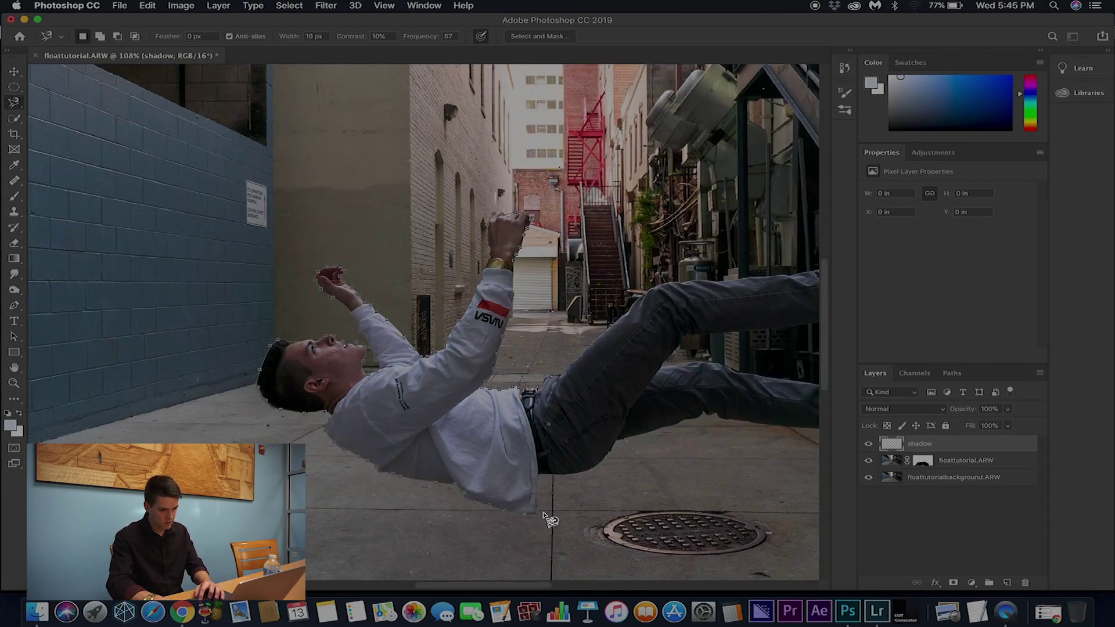
pyautogui.hscroll(5, 691, 429)
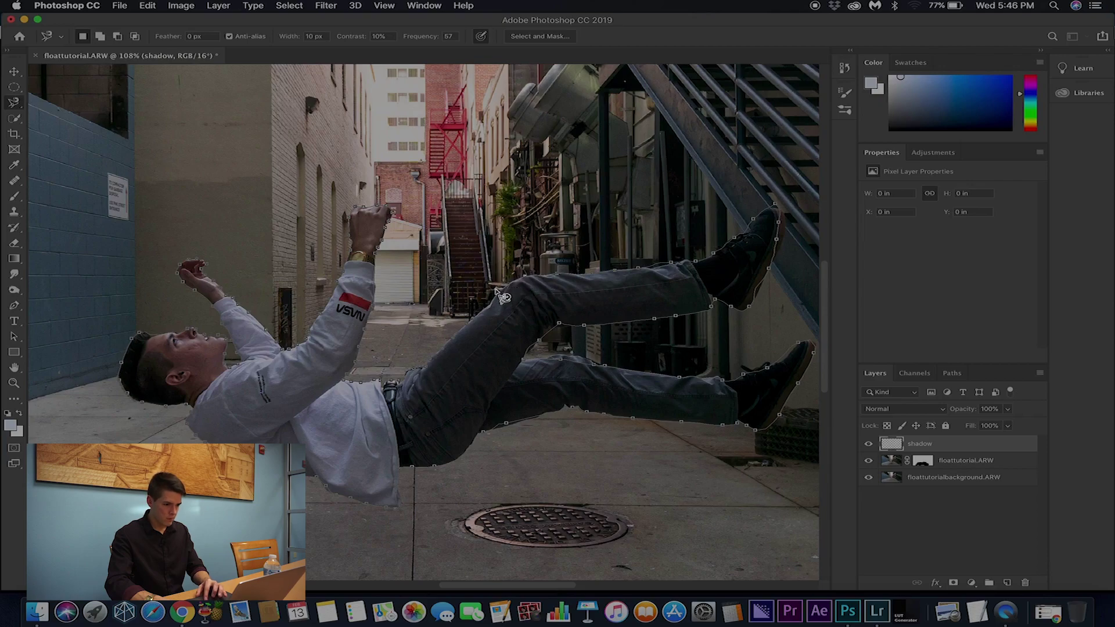
pyautogui.click(473, 319)
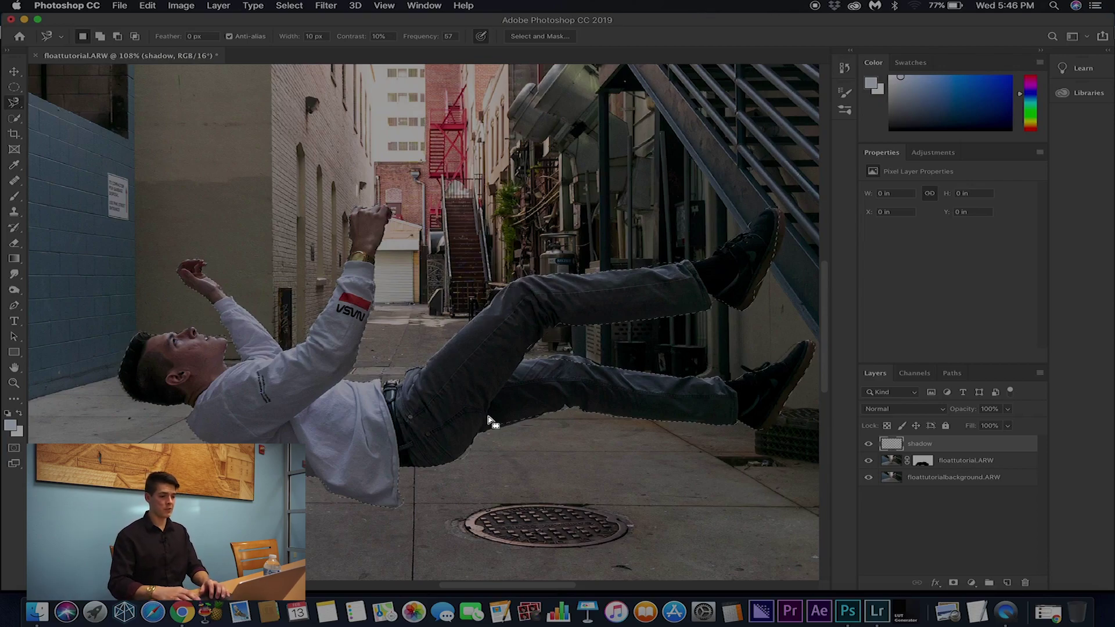
# - Fill the body-shaped selection on the shadow layer with Black in Normal mode at 100% opacity
pyautogui.scroll(-3, 489, 422)
pyautogui.rightClick(430, 378)
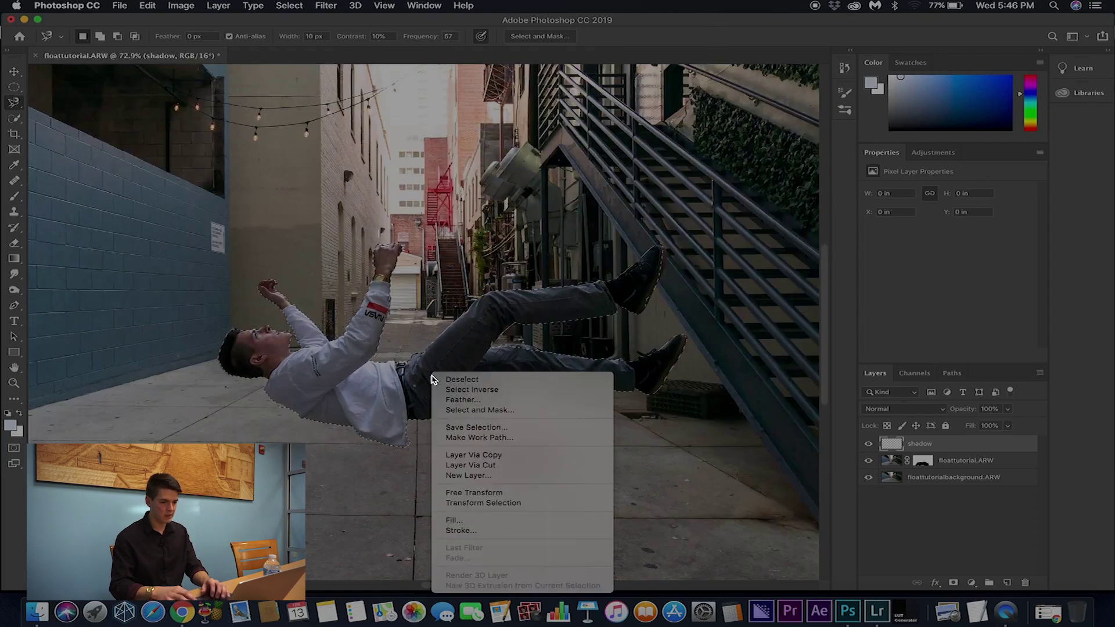
pyautogui.click(448, 521)
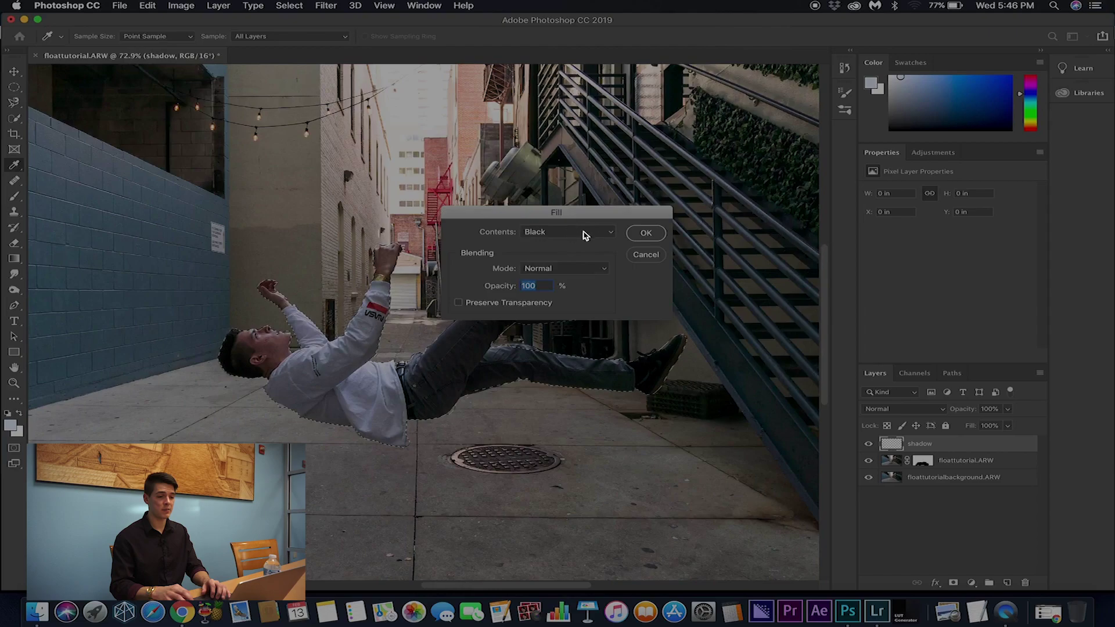
pyautogui.click(646, 233)
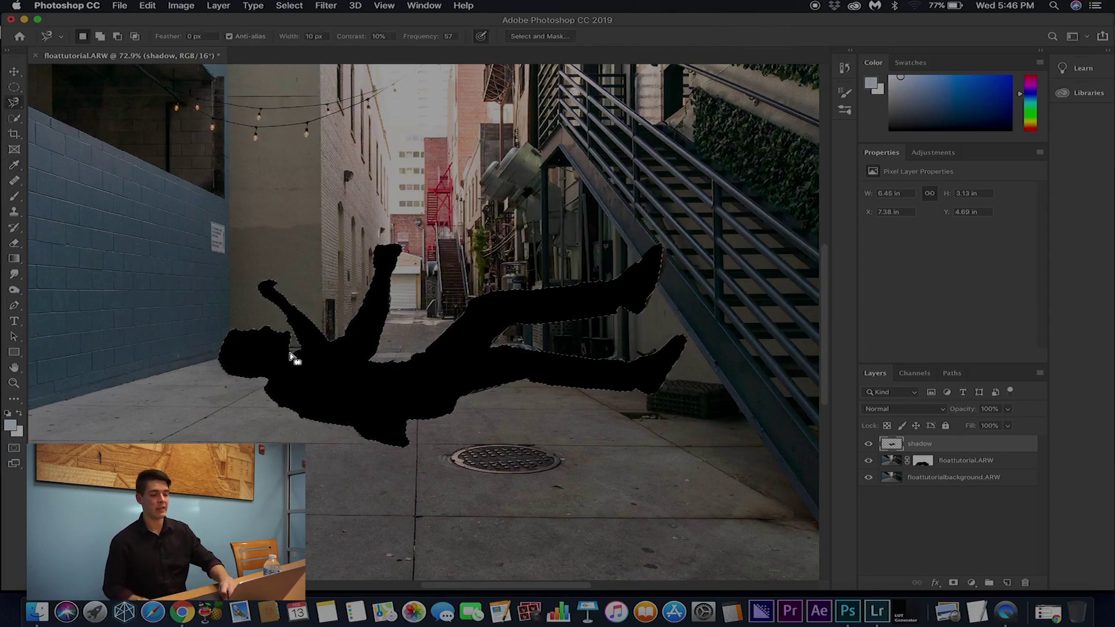
# - Clear the selection and move the black silhouette straight down onto the pavement, to a Y position of about 7 in
pyautogui.press('super+d')
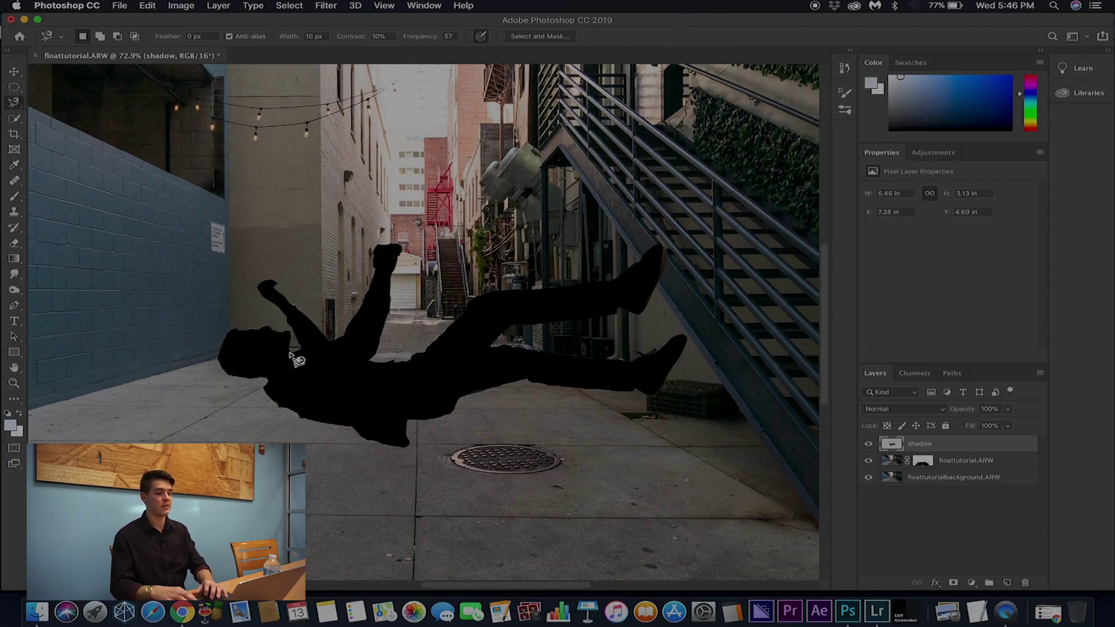
pyautogui.click(15, 72)
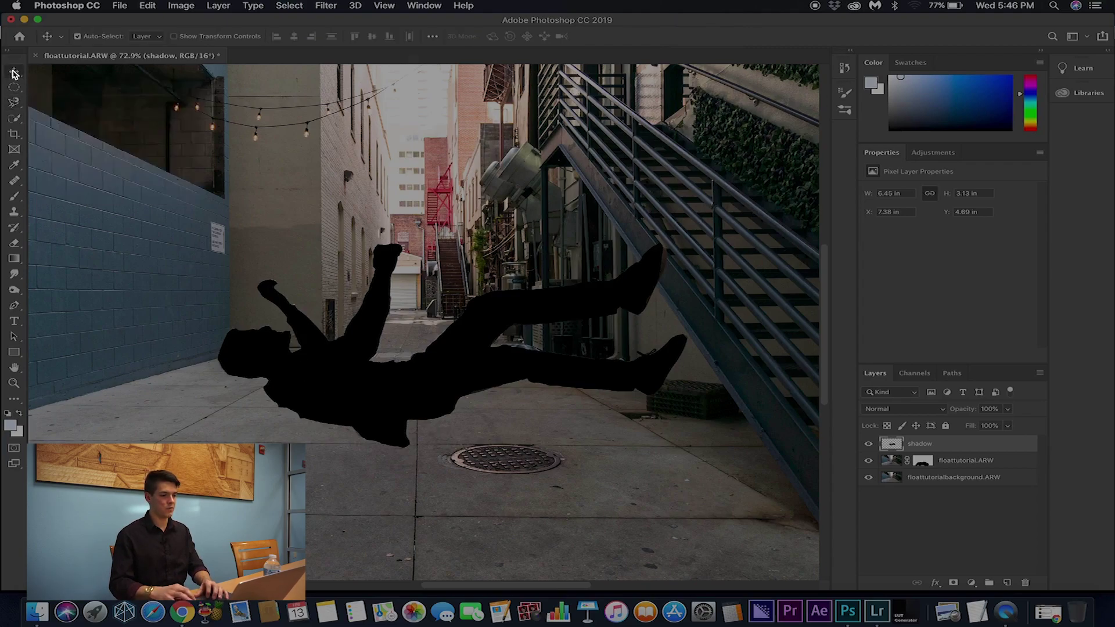
pyautogui.moveTo(451, 418); pyautogui.dragTo(451, 535)
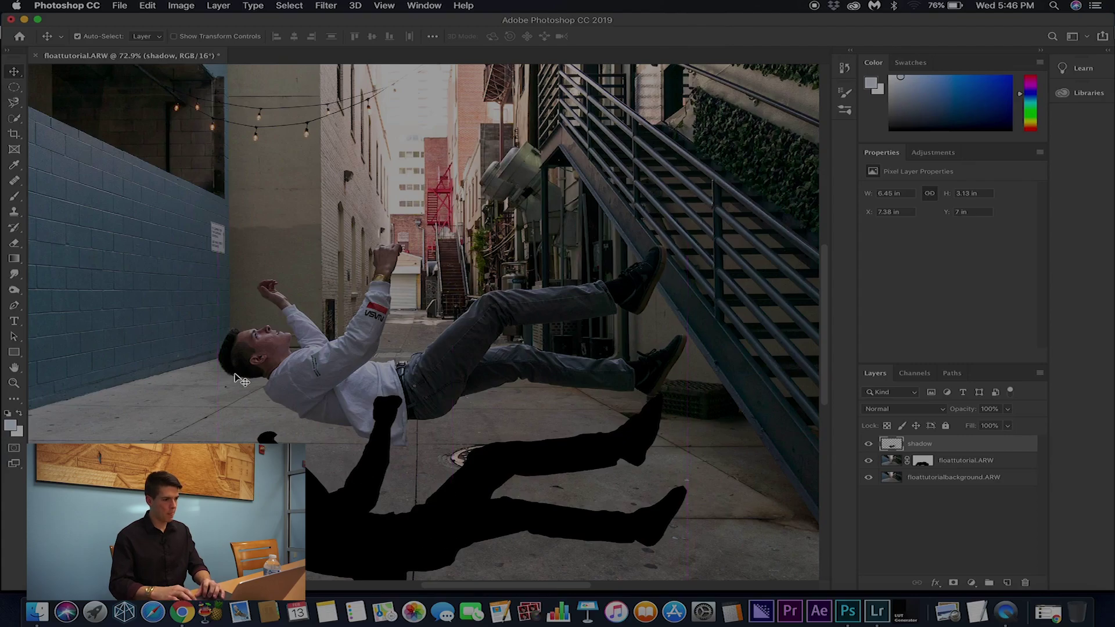
# - Lasso the silhouette's raised hand where it overlaps the white shirt, delete that part and clear the selection
pyautogui.click(17, 93)
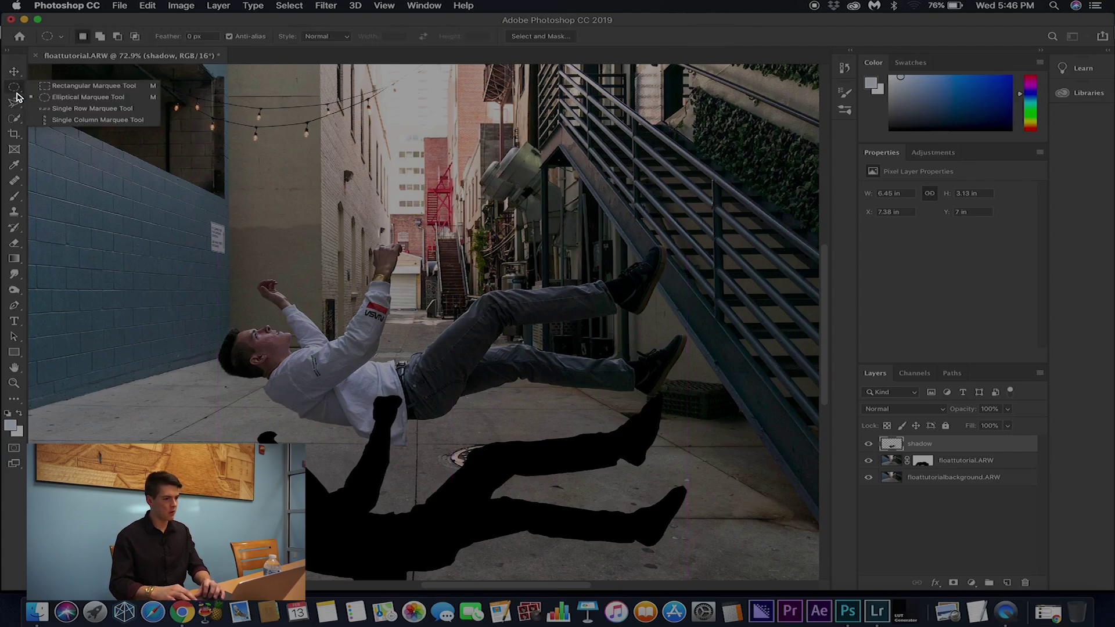
pyautogui.click(10, 106)
pyautogui.click(10, 109)
pyautogui.click(38, 110)
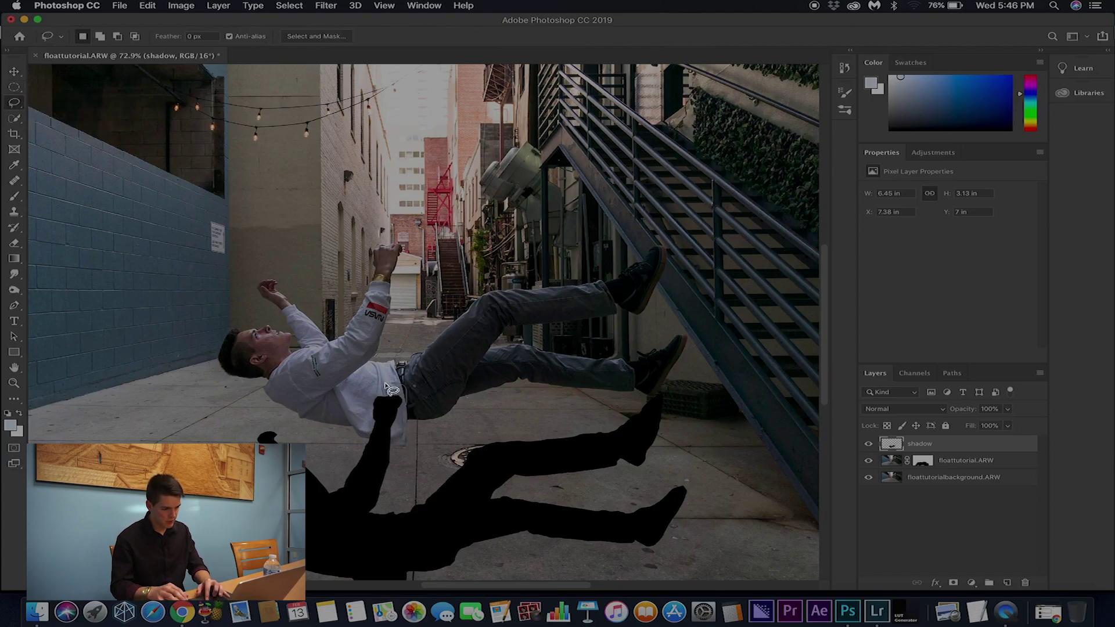
pyautogui.moveTo(360, 432)
pyautogui.mouseDown()
pyautogui.moveTo(392, 449)
pyautogui.moveTo(404, 424)
pyautogui.mouseUp()
pyautogui.press('Delete')
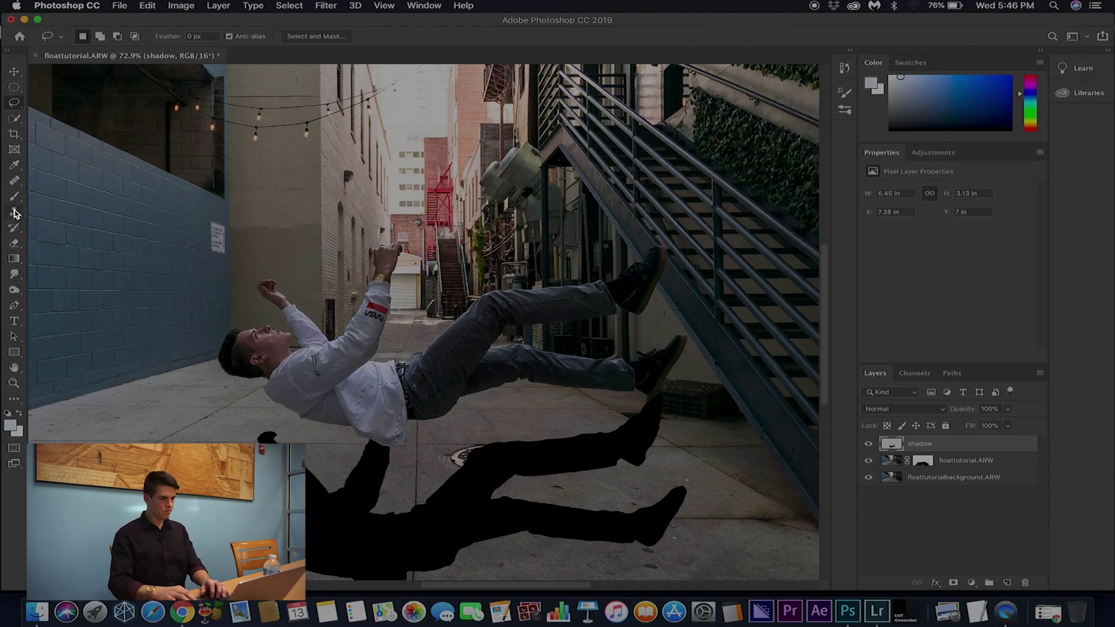
pyautogui.click(14, 72)
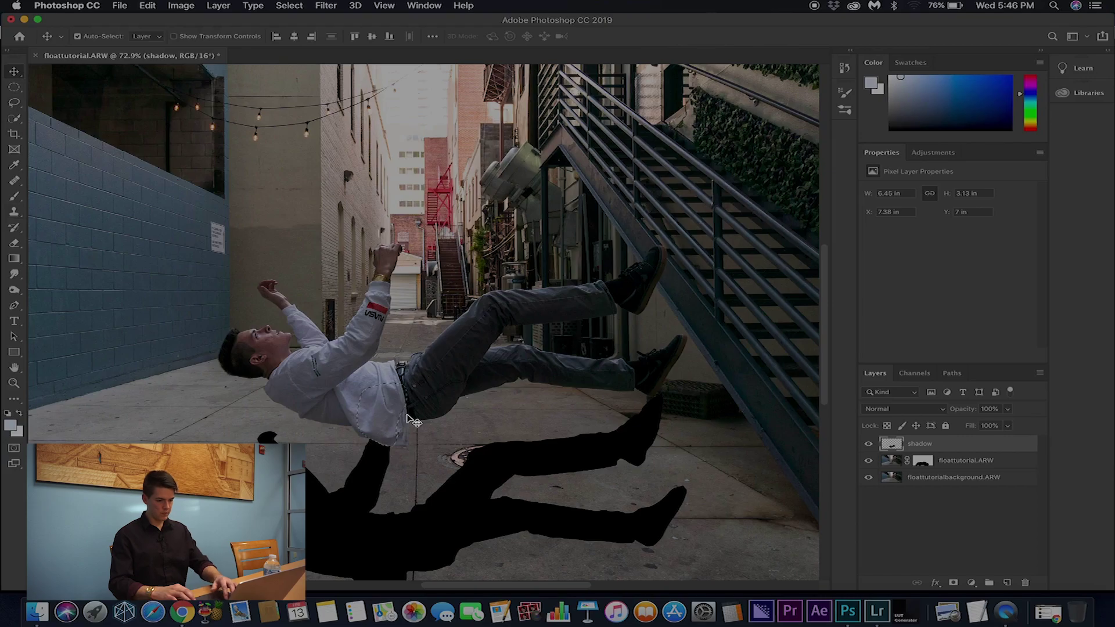
pyautogui.press('super+d')
# - Apply a Gaussian Blur with a 60-pixel radius to the black silhouette on the shadow layer
pyautogui.scroll(-5, 438, 435)
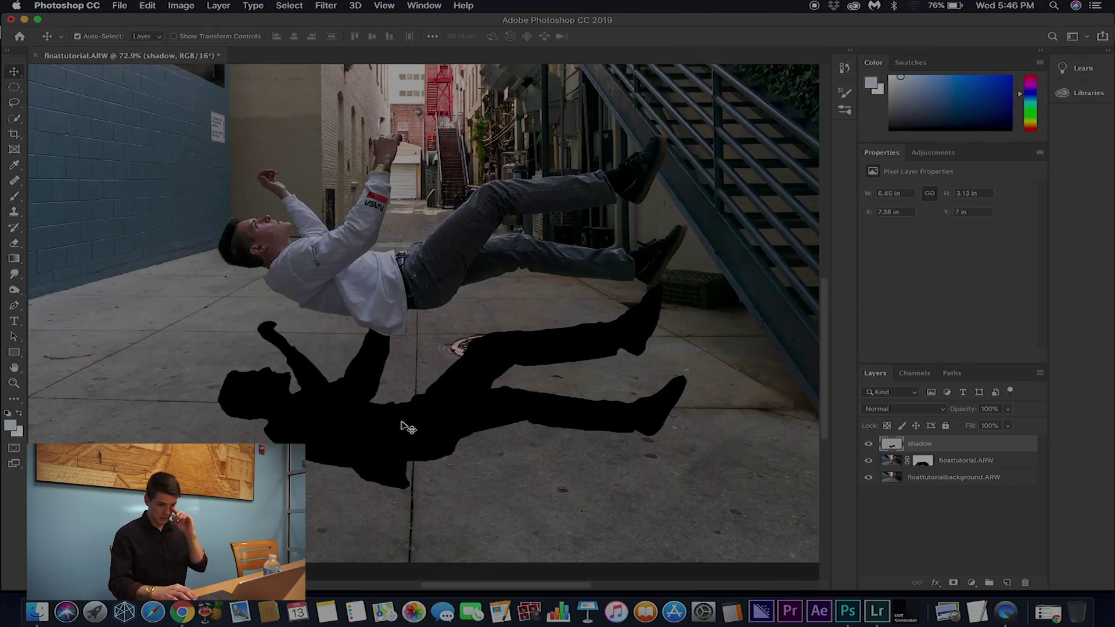
pyautogui.click(340, 4)
pyautogui.moveTo(458, 148)
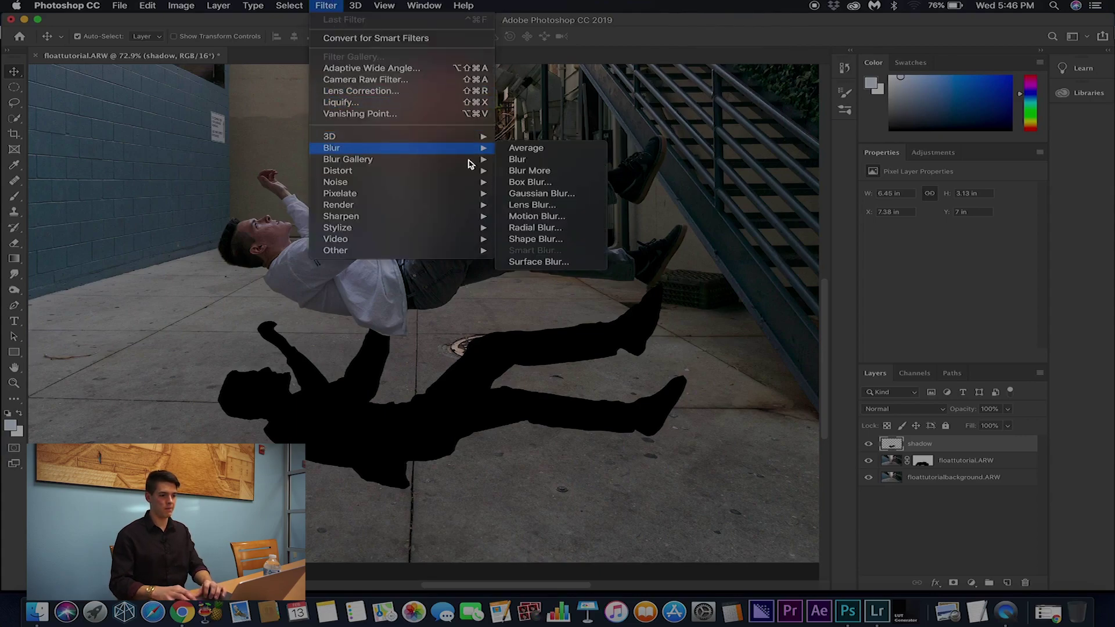
pyautogui.click(525, 194)
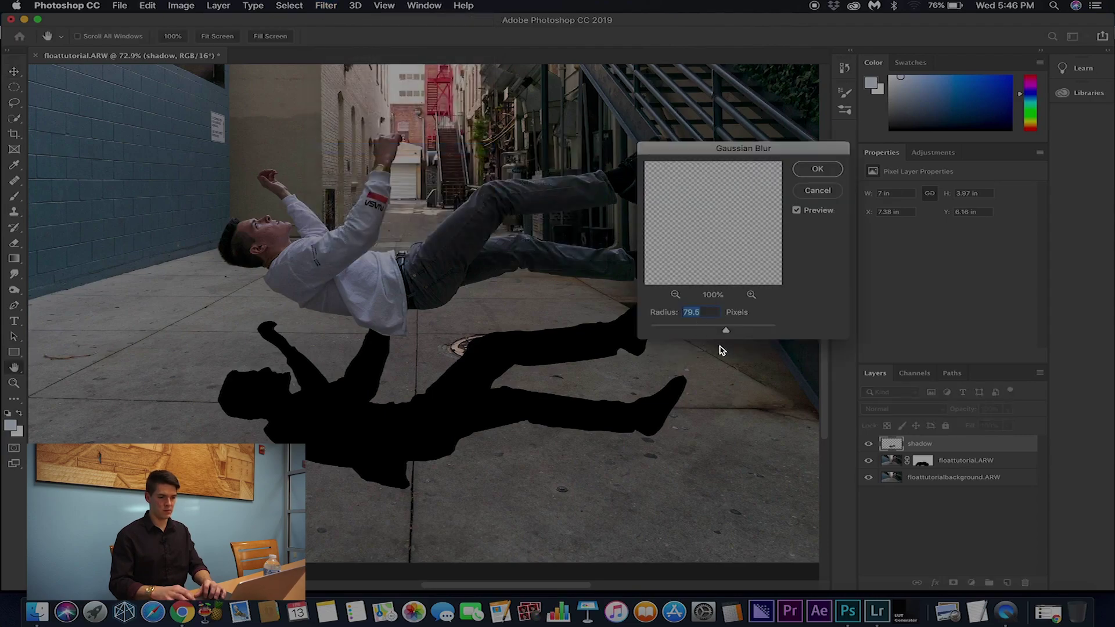
pyautogui.moveTo(723, 335); pyautogui.dragTo(724, 335)
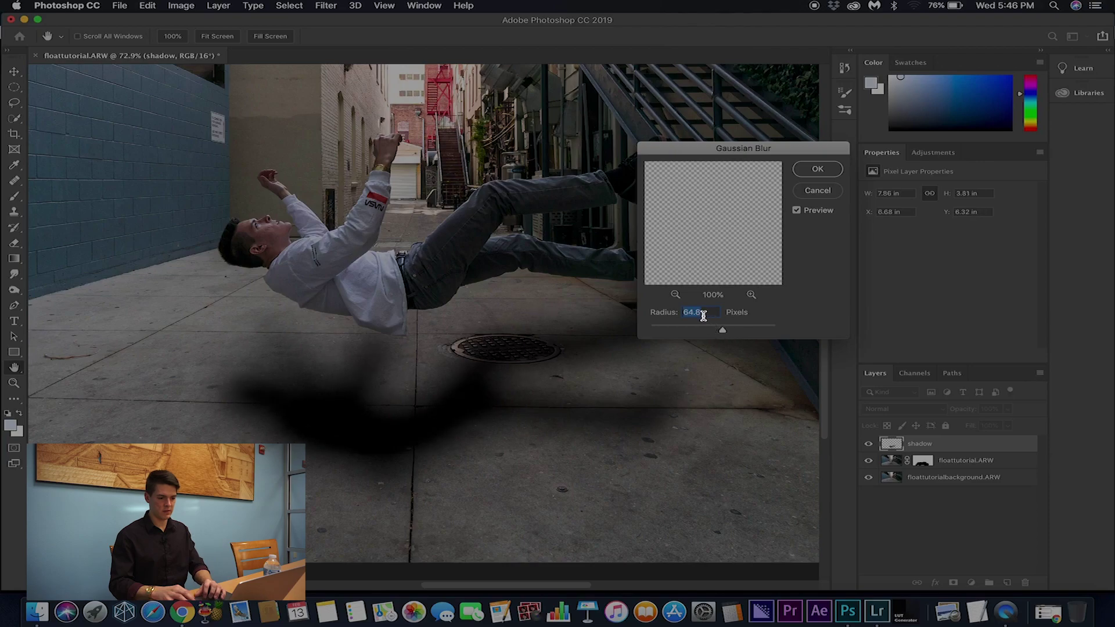
pyautogui.write('60')
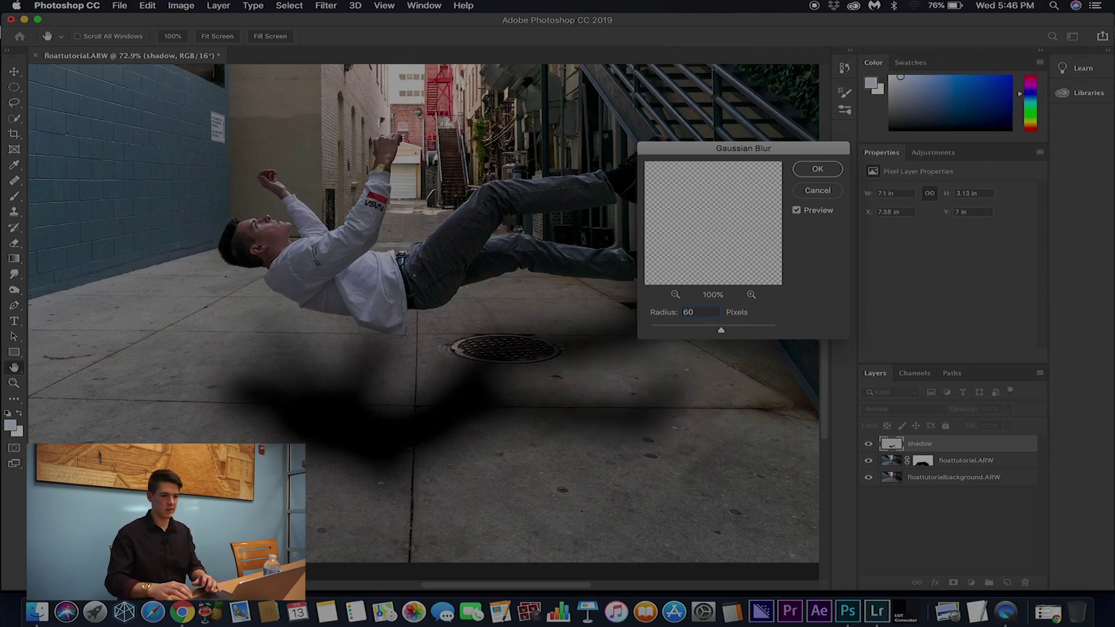
pyautogui.press('Return')
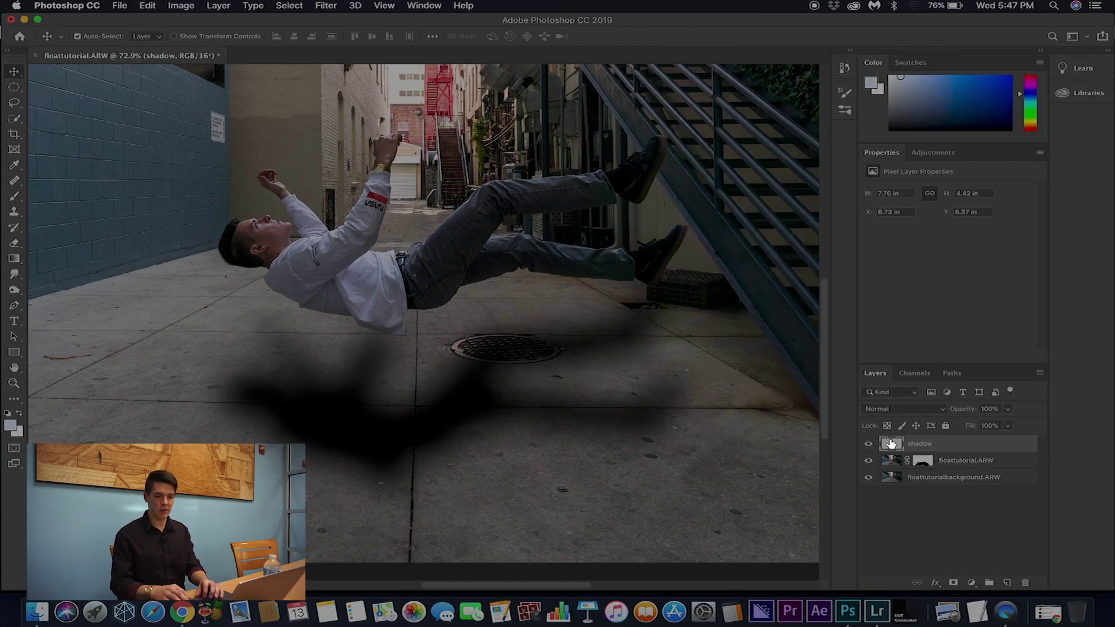
# - Lower the shadow layer's opacity to 61% and fit the whole image in view
pyautogui.click(1007, 410)
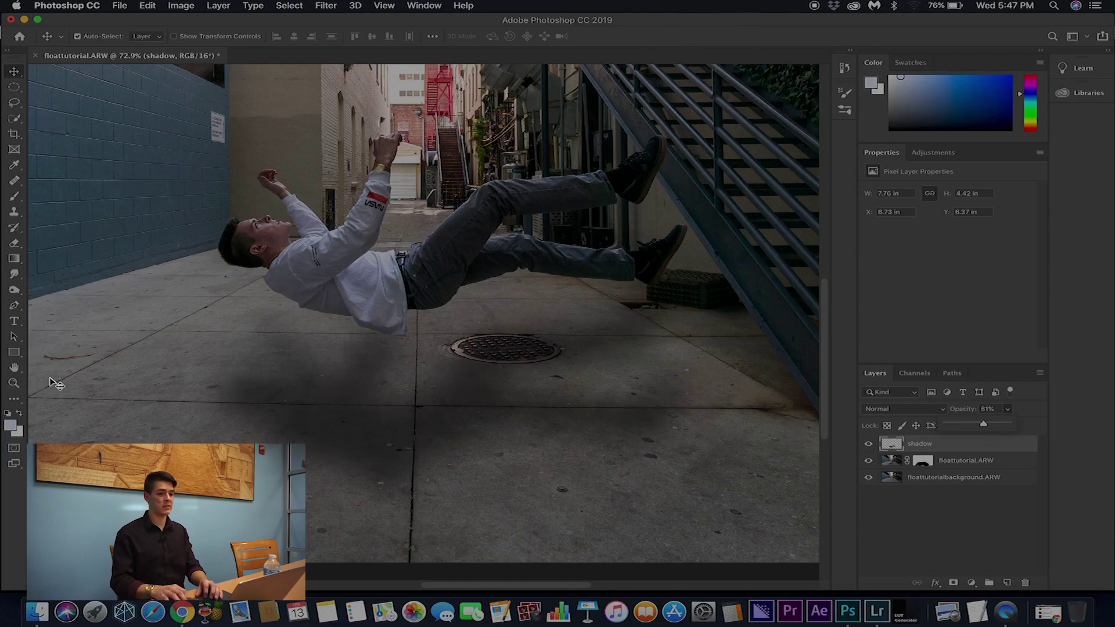
pyautogui.click(904, 558)
pyautogui.click(400, 393)
pyautogui.press('super+0')
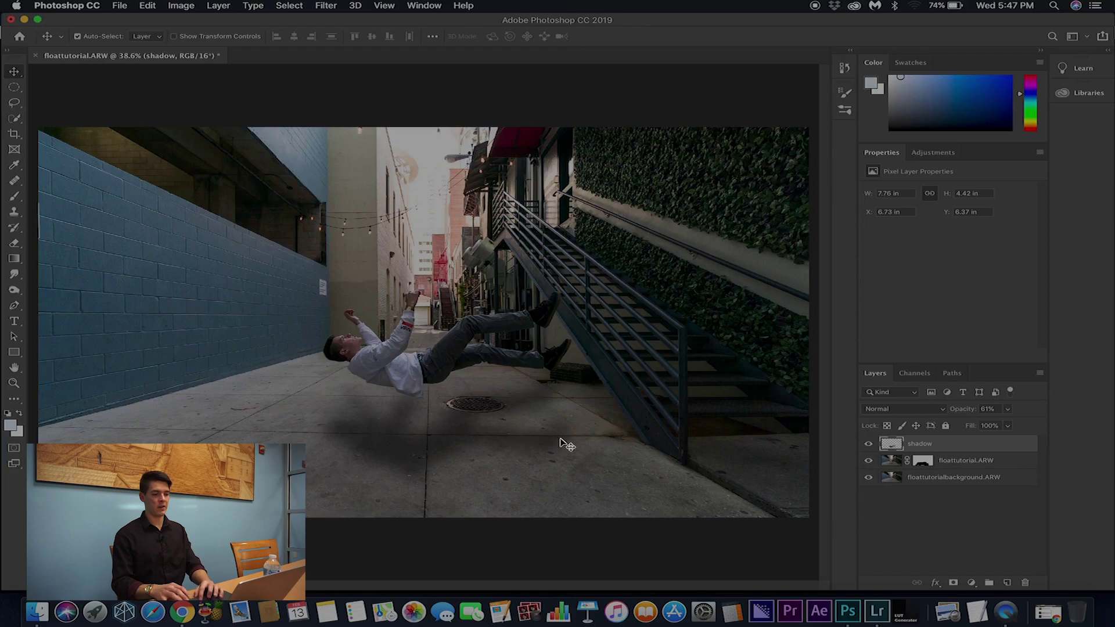
# - Hide the shadow layer and add a new layer named "shadow 2" above it
pyautogui.click(868, 444)
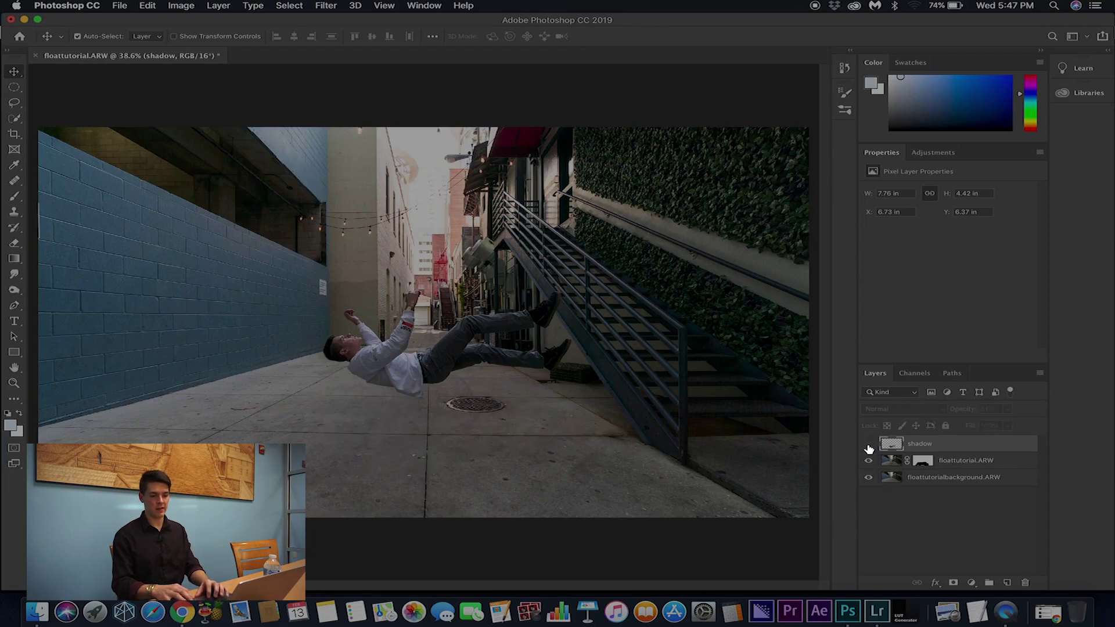
pyautogui.click(1006, 583)
pyautogui.doubleClick(918, 444)
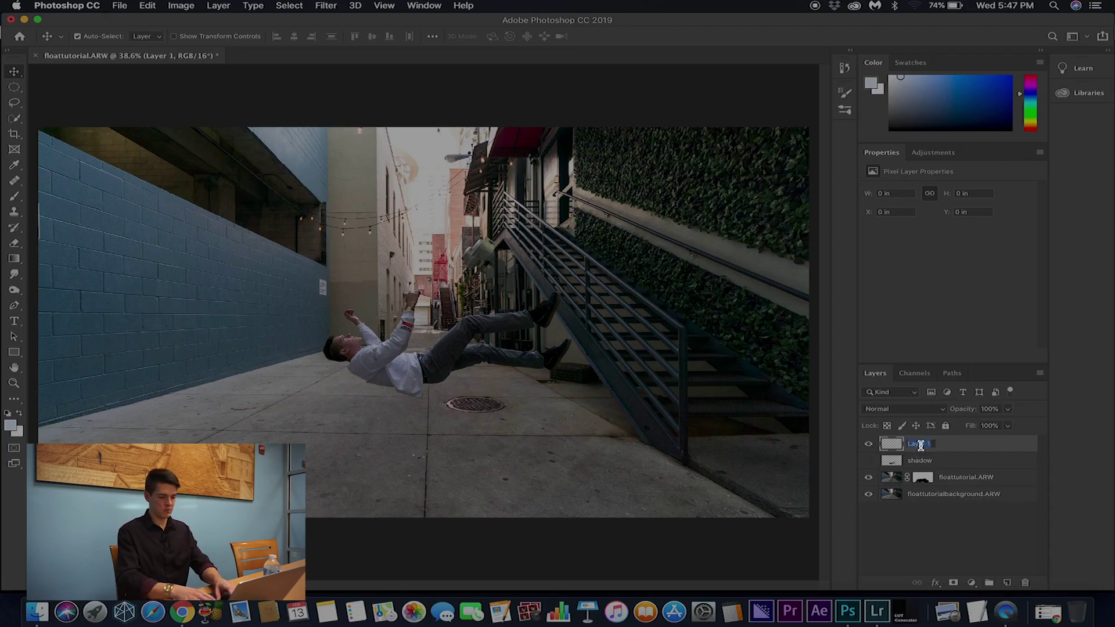
pyautogui.write('shadow 2')
pyautogui.press('Return')
# - Draw a flat elliptical selection about 5.74 by 0.72 in on the pavement below the body, fill it with Black at 100% opacity and deselect
pyautogui.moveTo(17, 92); pyautogui.dragTo(61, 99)
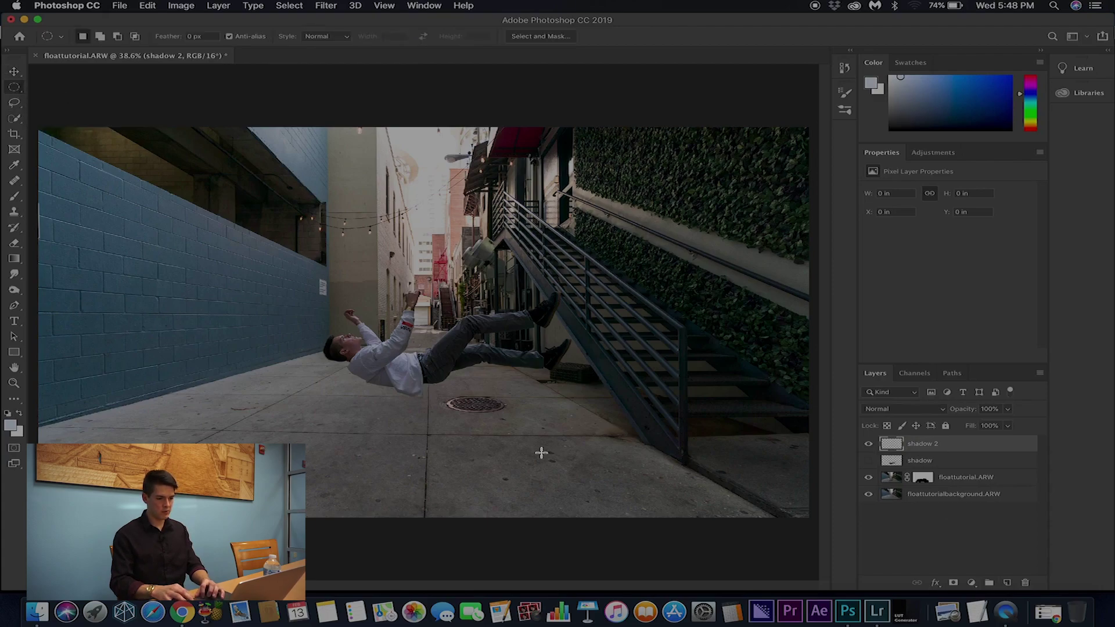
pyautogui.moveTo(565, 445); pyautogui.dragTo(344, 420)
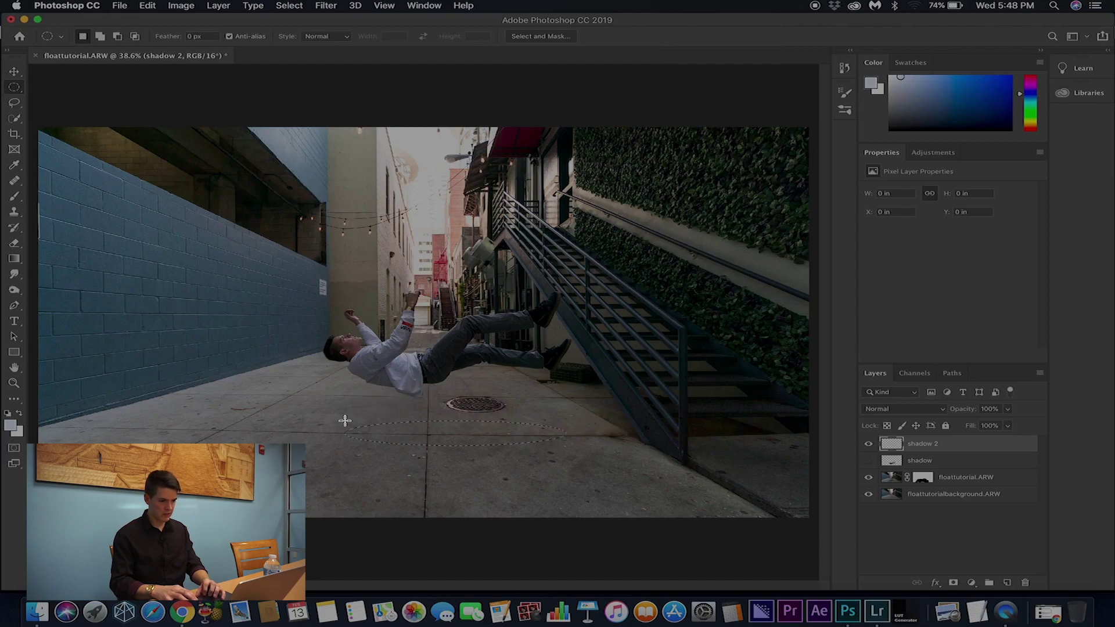
pyautogui.rightClick(475, 440)
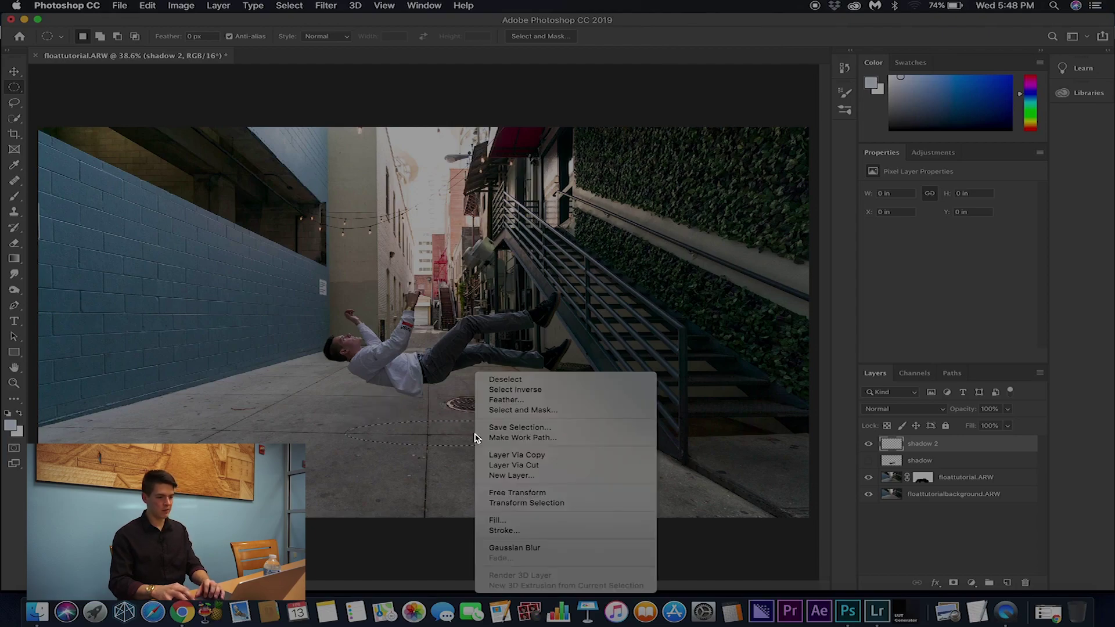
pyautogui.click(495, 520)
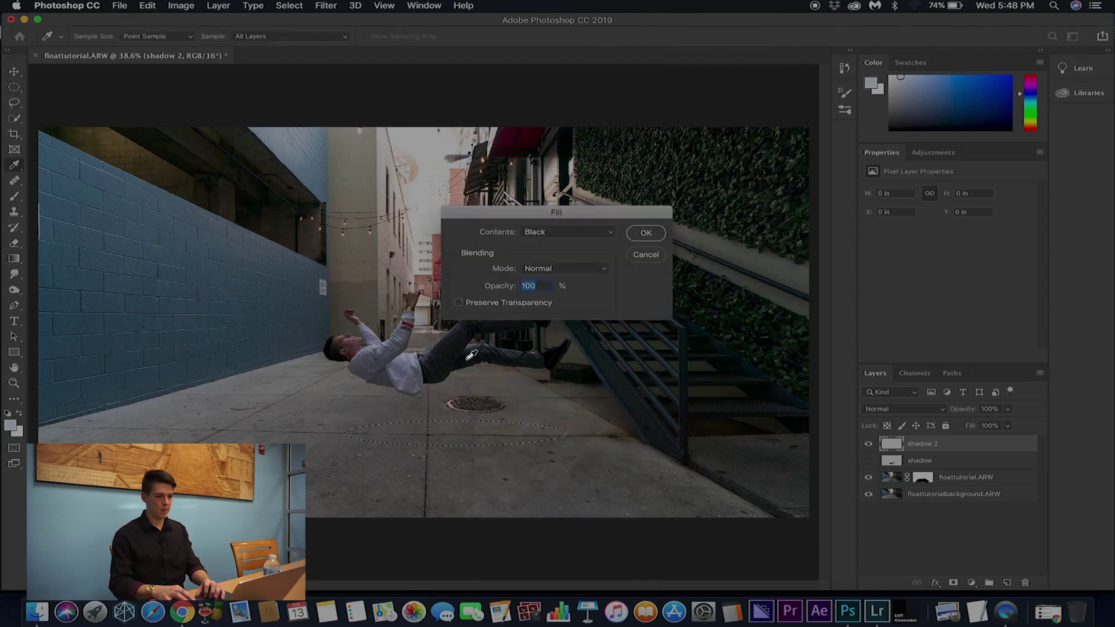
pyautogui.click(644, 233)
pyautogui.press('super+d')
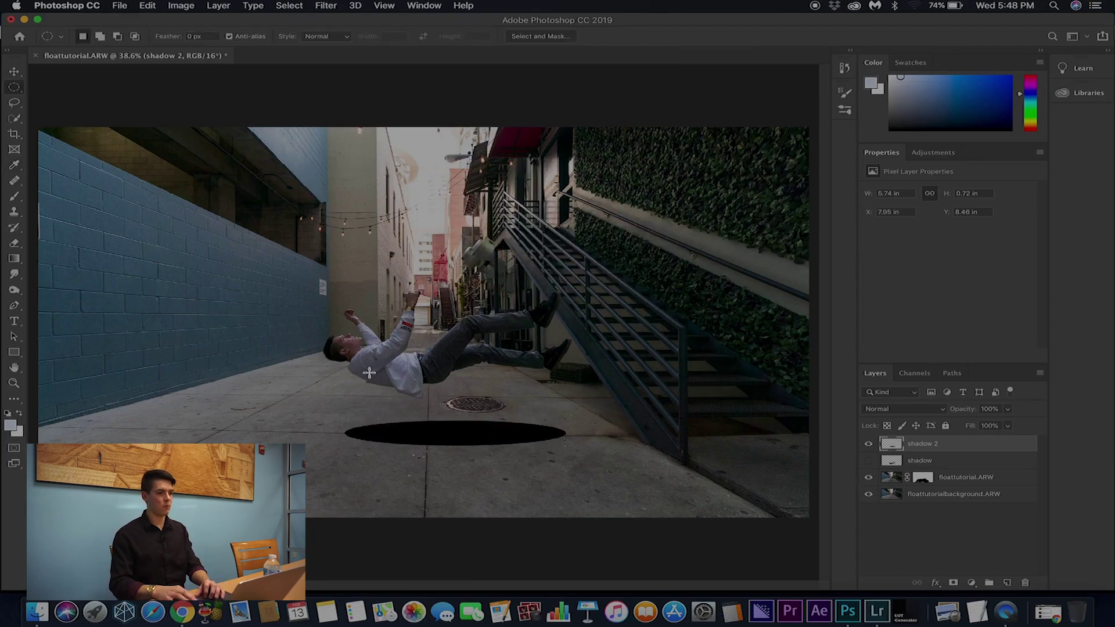
# - Apply a Gaussian Blur with a 70-pixel radius to the black ellipse on the shadow 2 layer
pyautogui.click(331, 5)
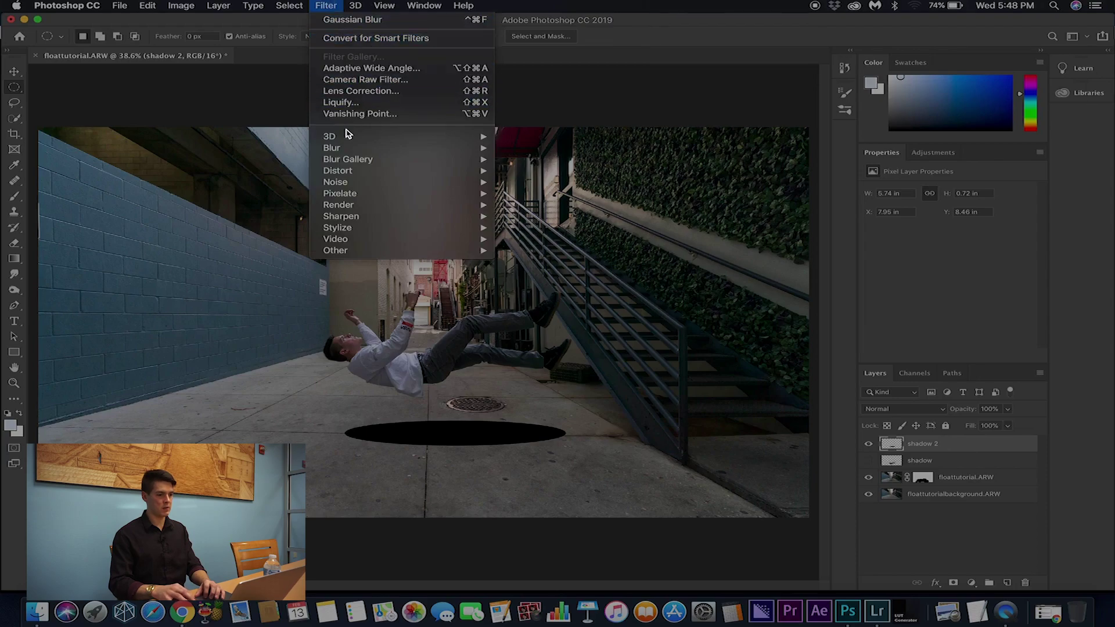
pyautogui.moveTo(346, 149)
pyautogui.click(540, 193)
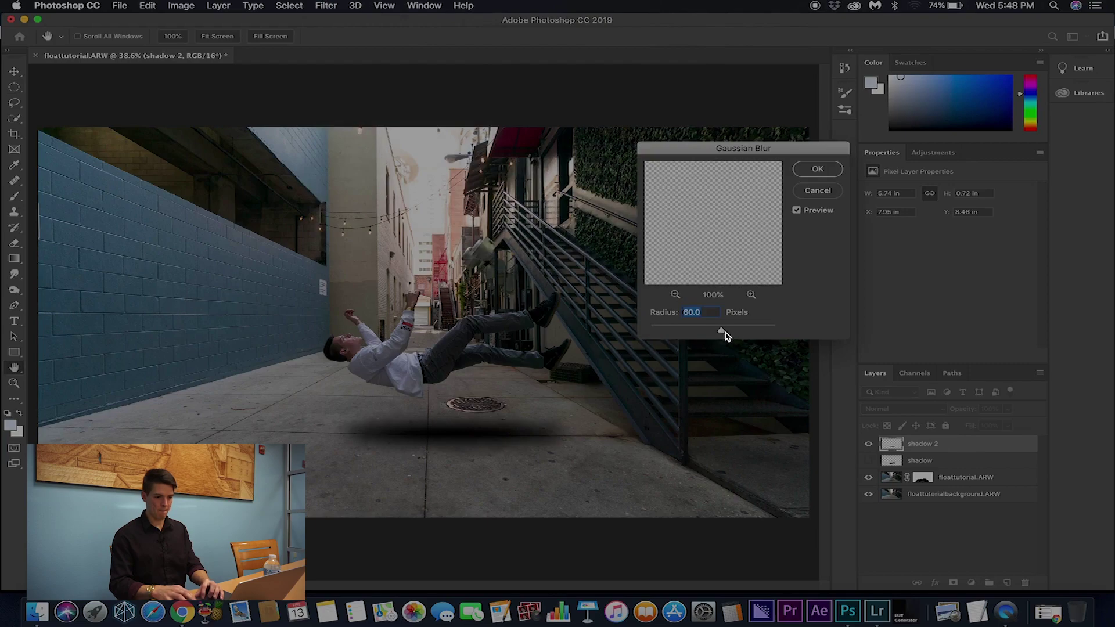
pyautogui.moveTo(722, 332); pyautogui.dragTo(728, 333)
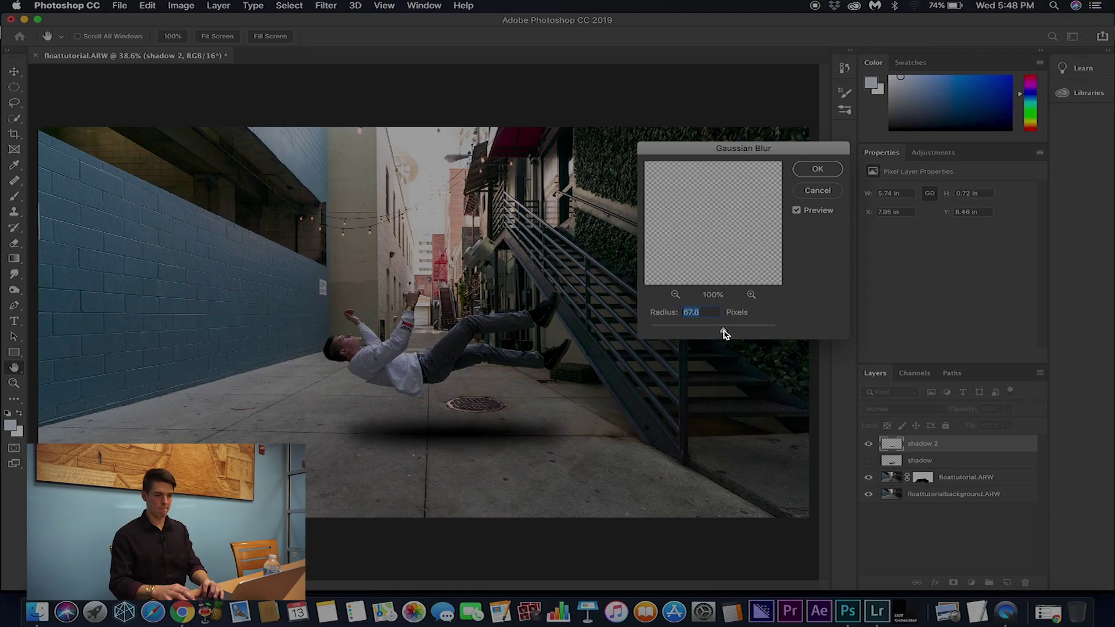
pyautogui.write('70')
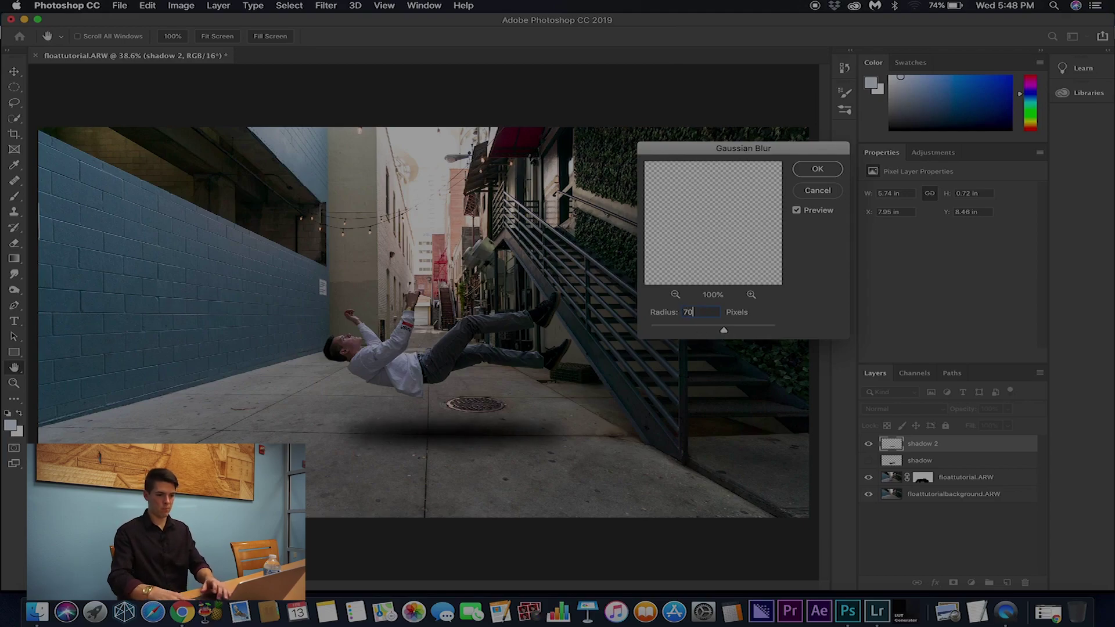
pyautogui.press('Return')
pyautogui.press('m')
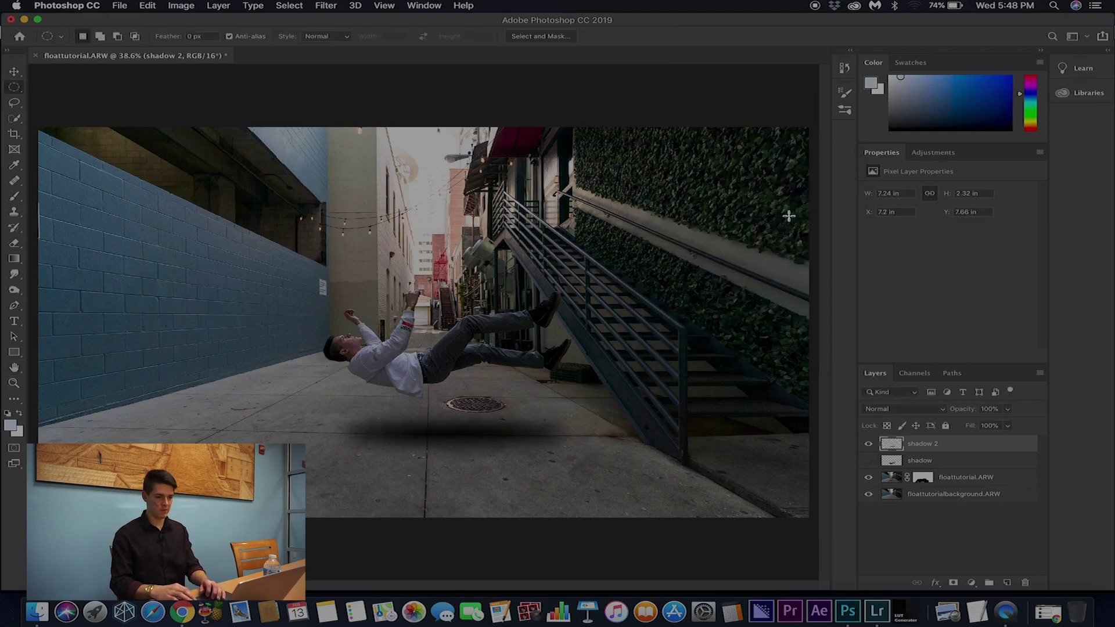
# - Move the blurred ellipse to about X 6.8 in, Y 7.94 in beneath the body and lower the shadow 2 layer's opacity
pyautogui.click(14, 72)
pyautogui.moveTo(449, 443); pyautogui.dragTo(468, 454)
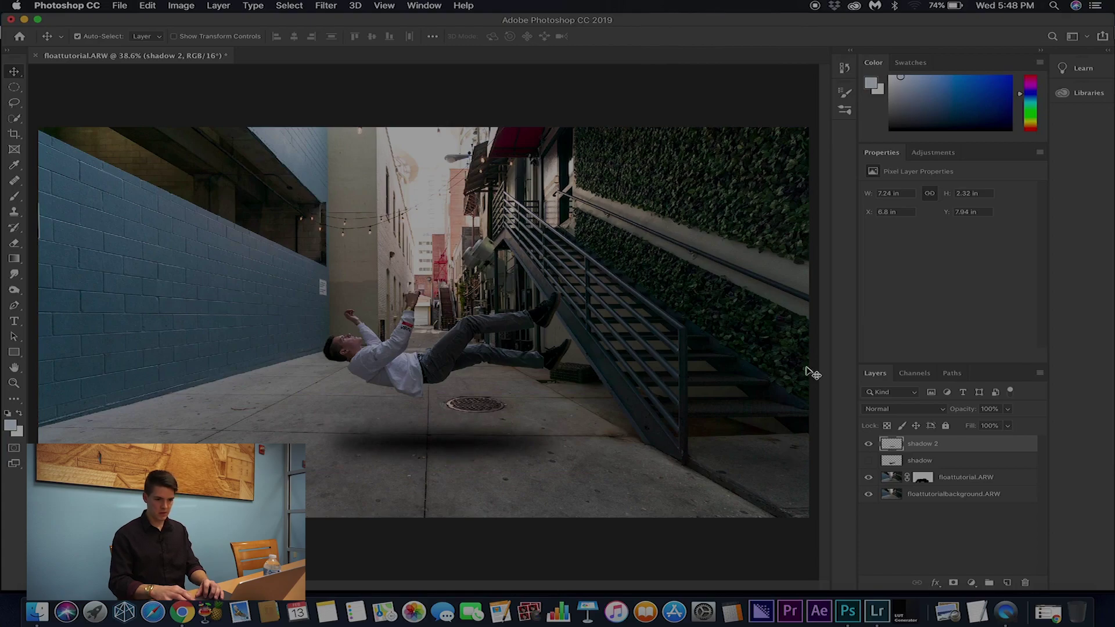
pyautogui.click(1008, 410)
pyautogui.moveTo(995, 427); pyautogui.dragTo(988, 426)
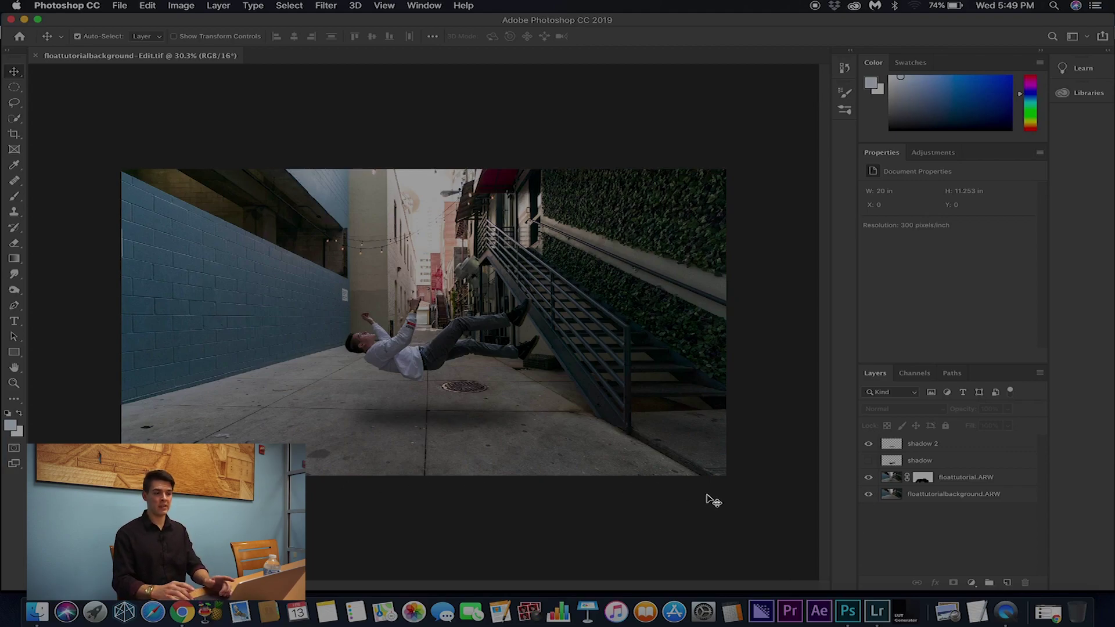
# - Switch to Lightroom and compare the edited composite with the original stool photo
pyautogui.click(879, 611)
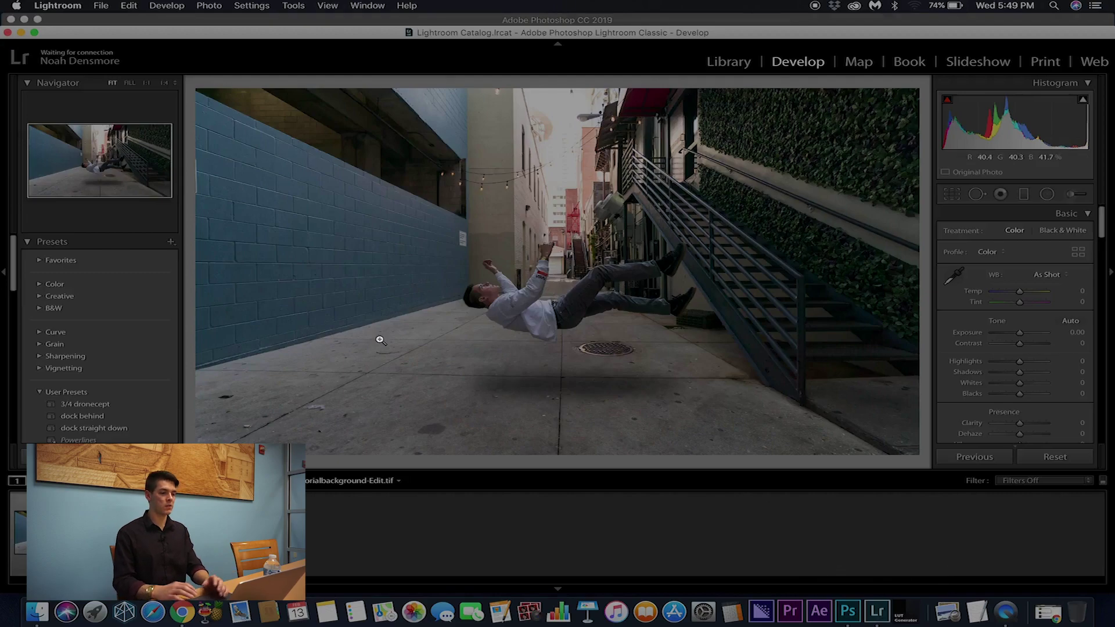
pyautogui.press('Left')
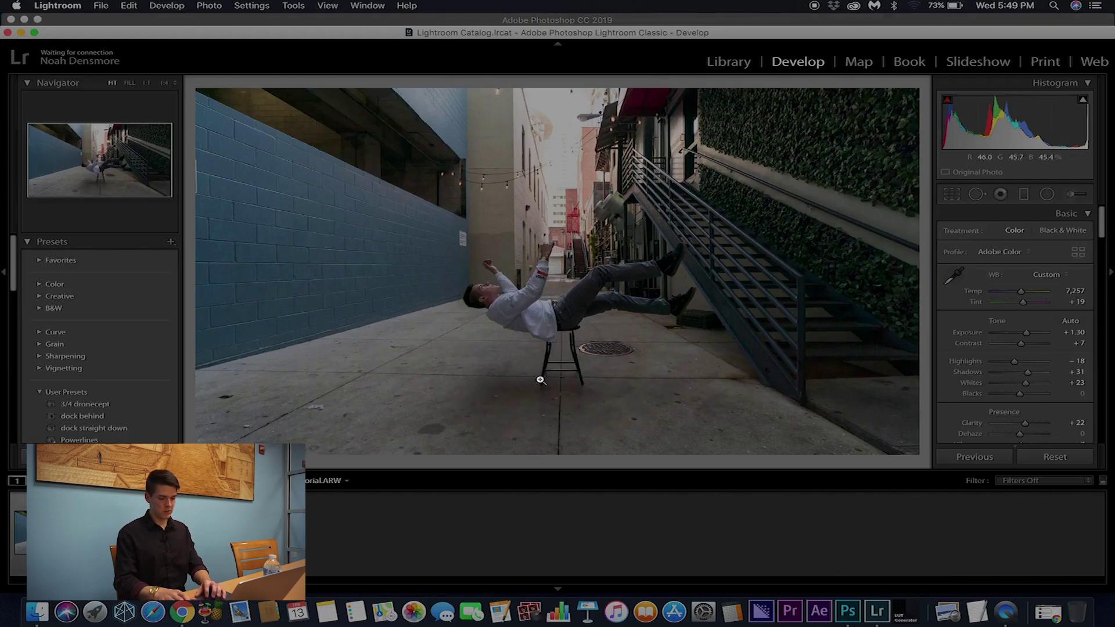
pyautogui.press('Right')
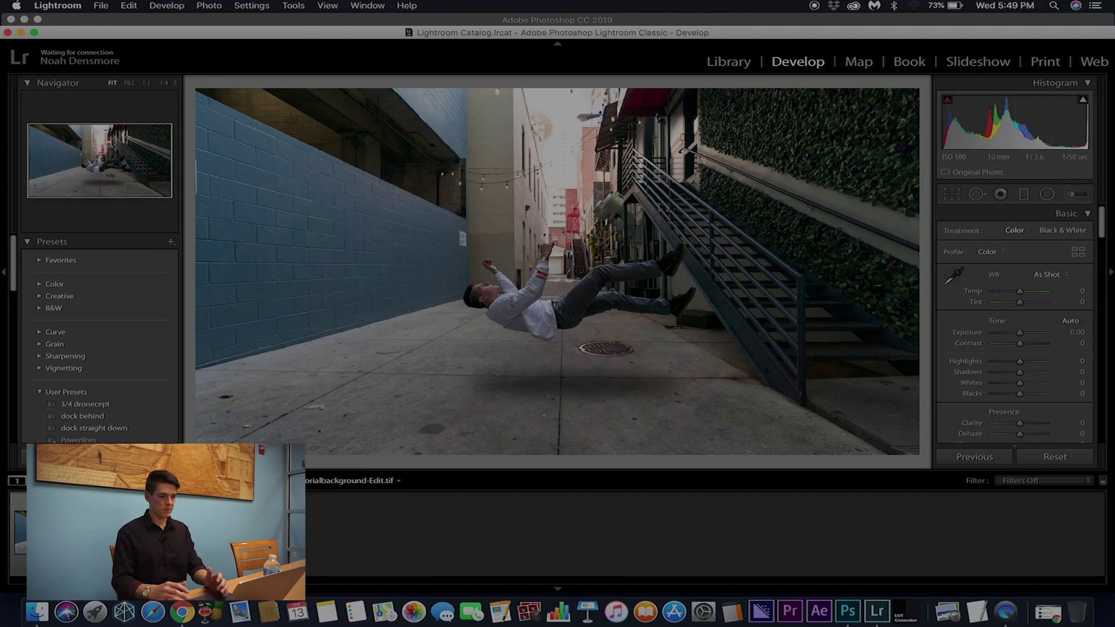
# - Crop the composite to a portrait 4 x 5 / 8 x 10 aspect ratio, framing the floating body and its shadow
pyautogui.click(951, 195)
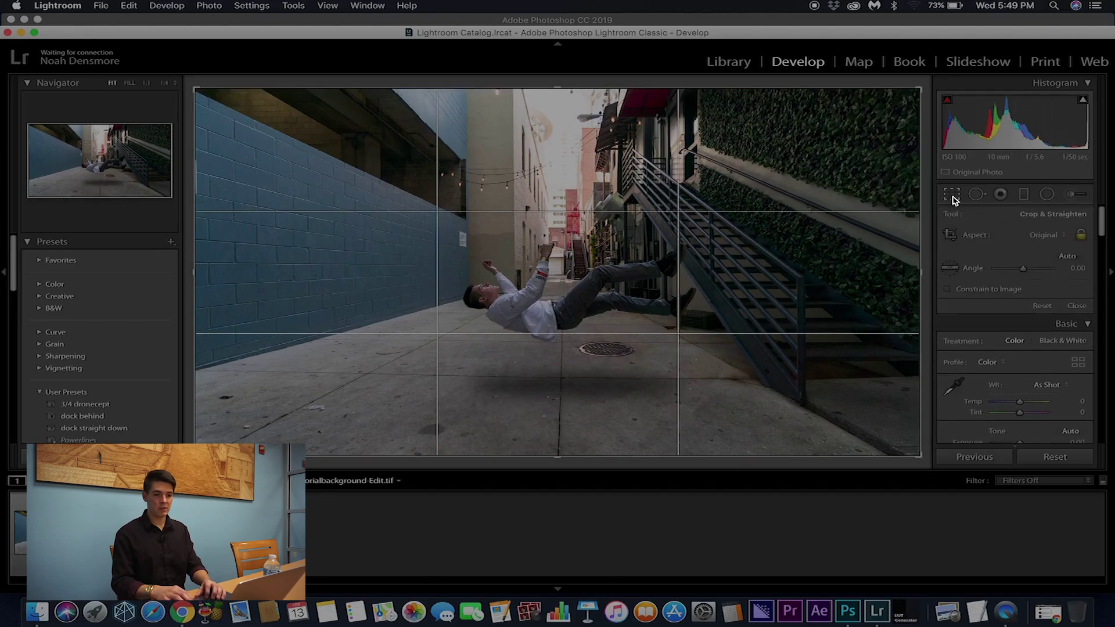
pyautogui.click(1032, 238)
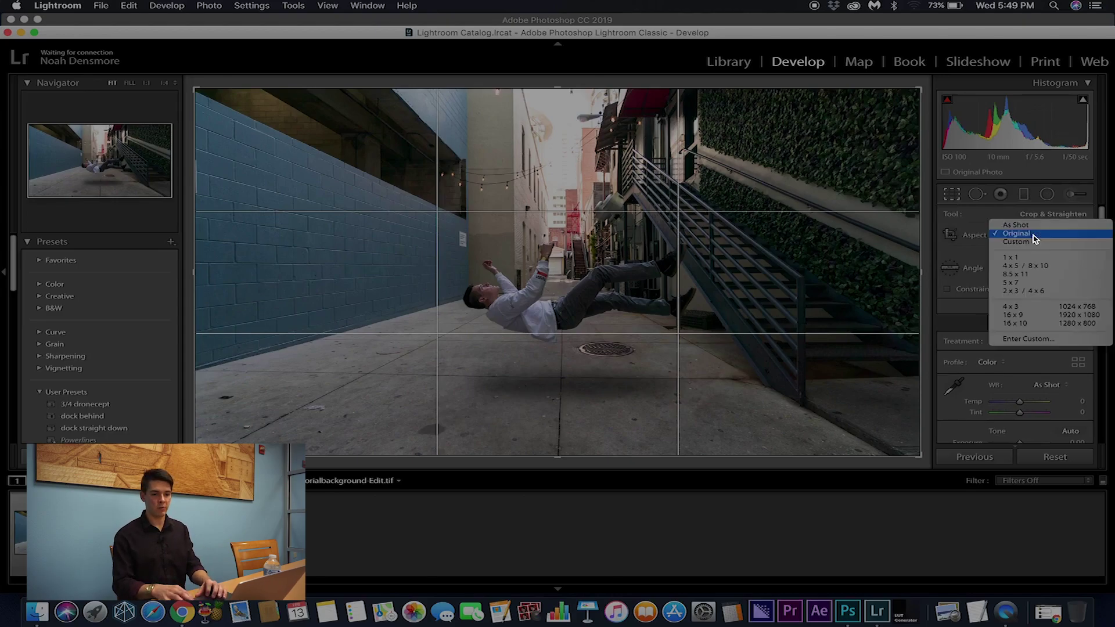
pyautogui.click(1020, 267)
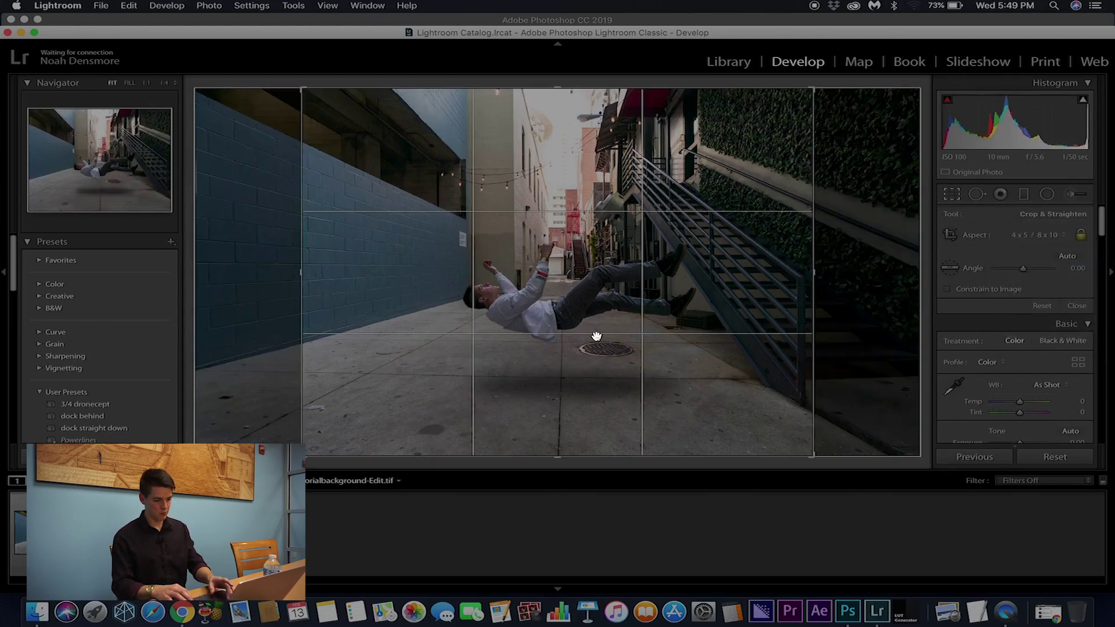
pyautogui.press('x')
pyautogui.moveTo(514, 337); pyautogui.dragTo(500, 337)
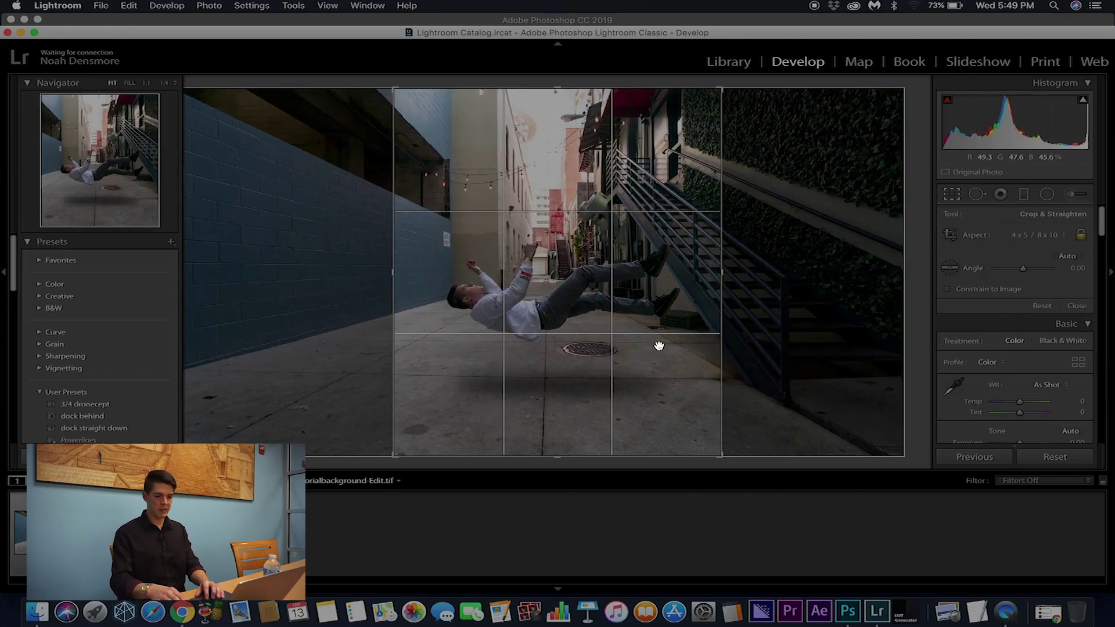
pyautogui.press('Return')
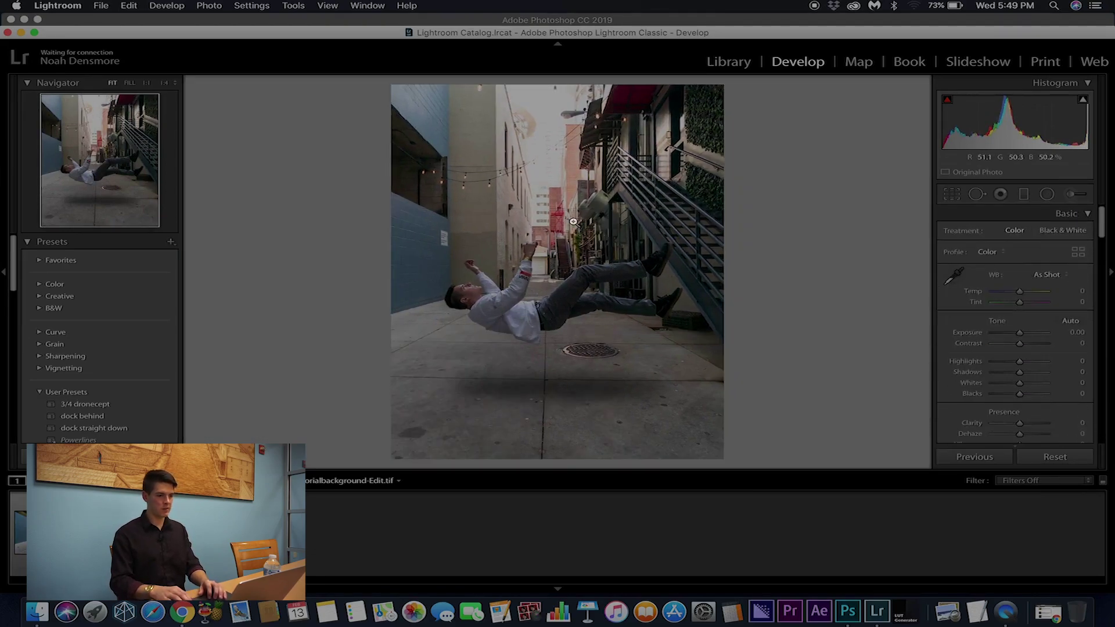